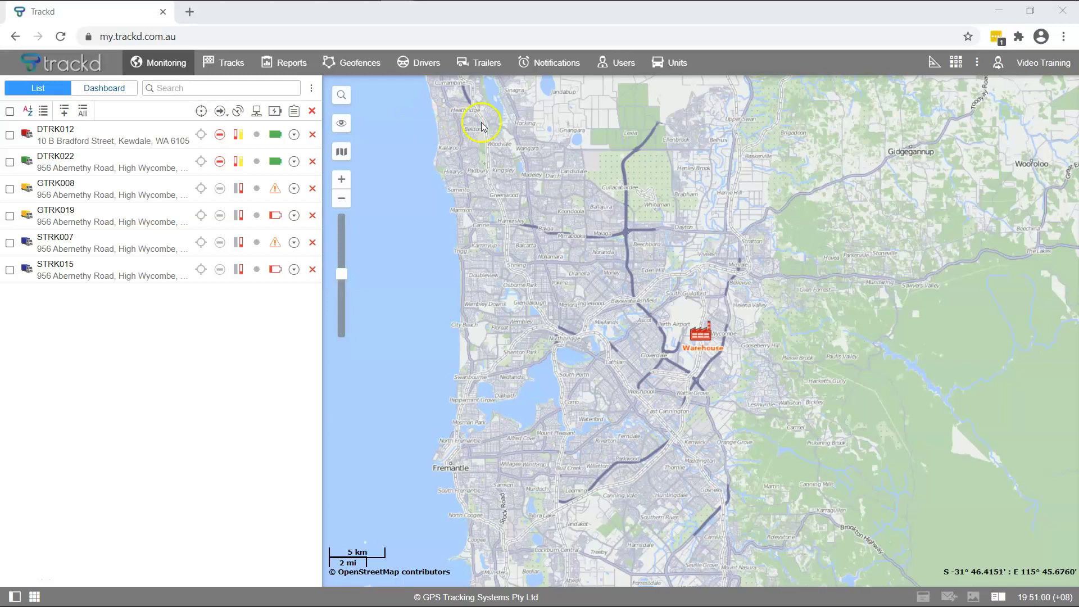
Display the list of units and toggle its alphabetical sort order.
{"action": "left_click", "coordinate": [679, 65]}
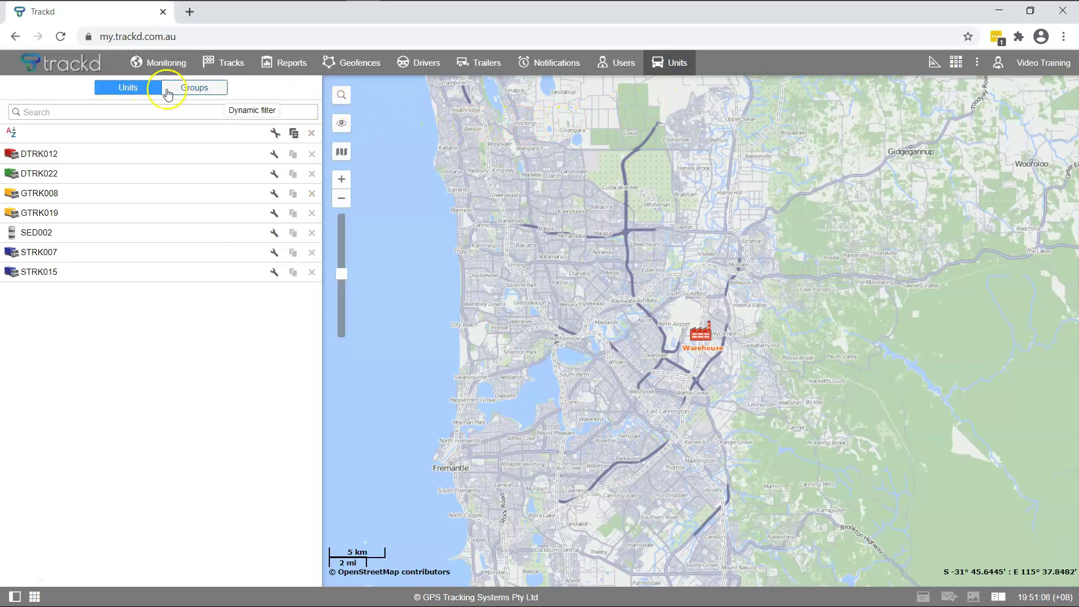
{"action": "left_click", "coordinate": [137, 88]}
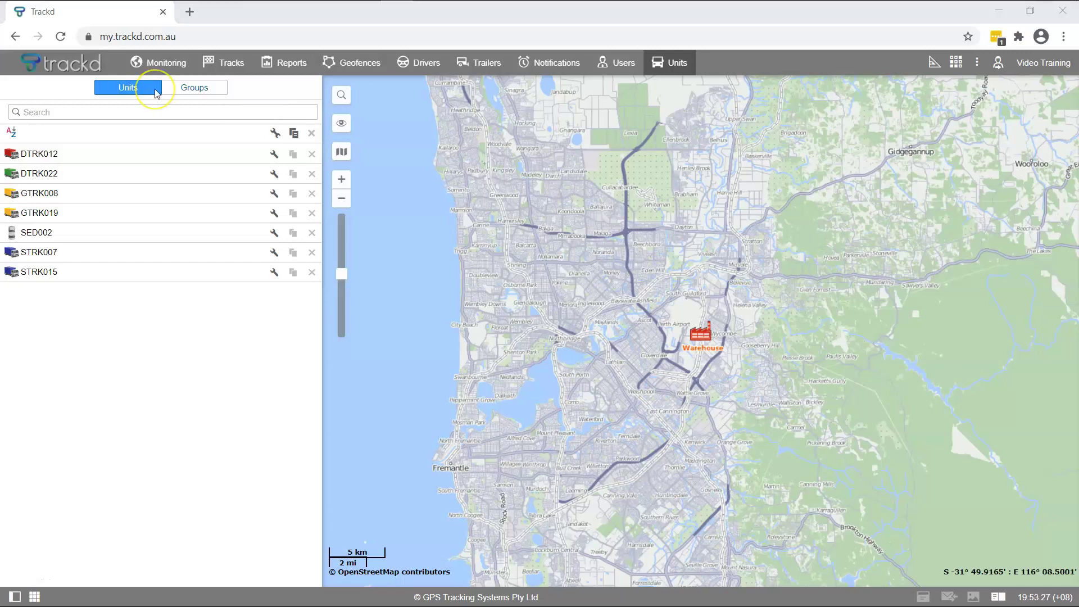
{"action": "left_click", "coordinate": [11, 135]}
{"action": "left_click", "coordinate": [17, 133]}
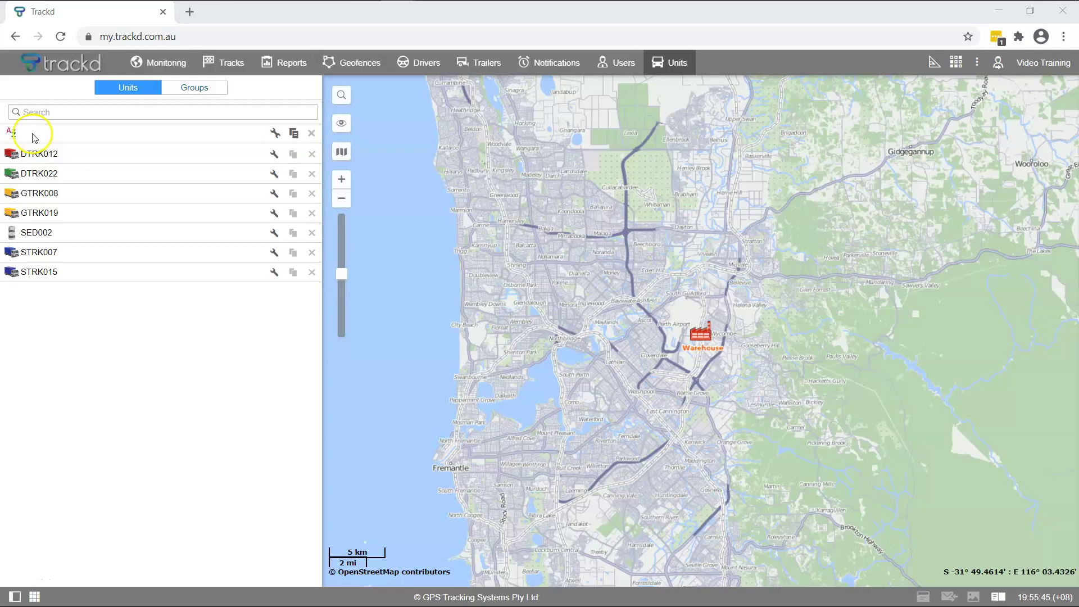
Filter the units list by "gtr" and clear the filter again.
{"action": "left_click", "coordinate": [34, 112]}
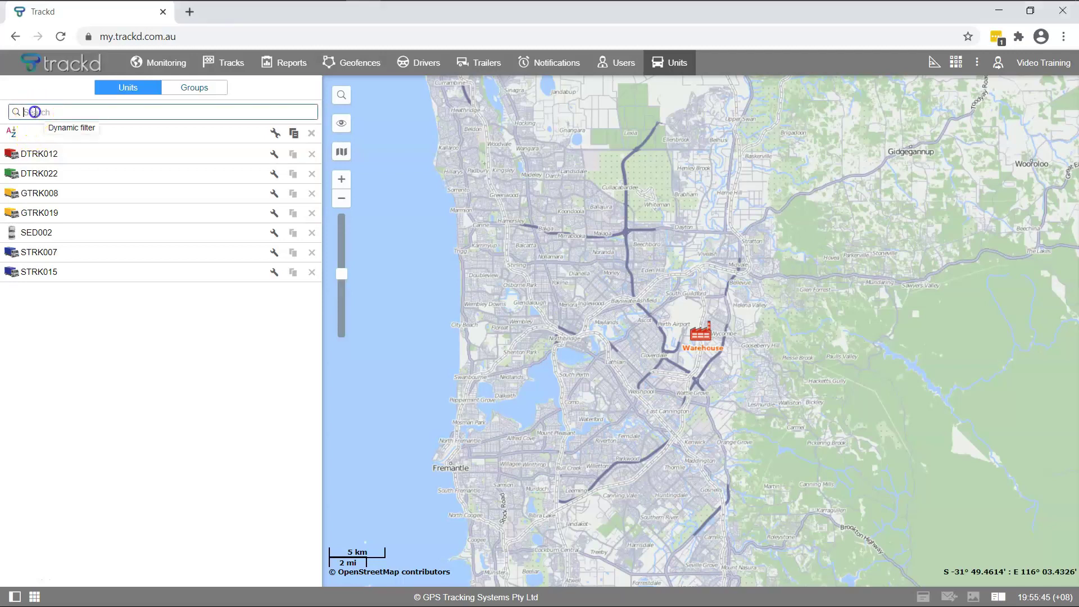
{"action": "type", "text": "gtr"}
{"action": "double_click", "coordinate": [49, 113]}
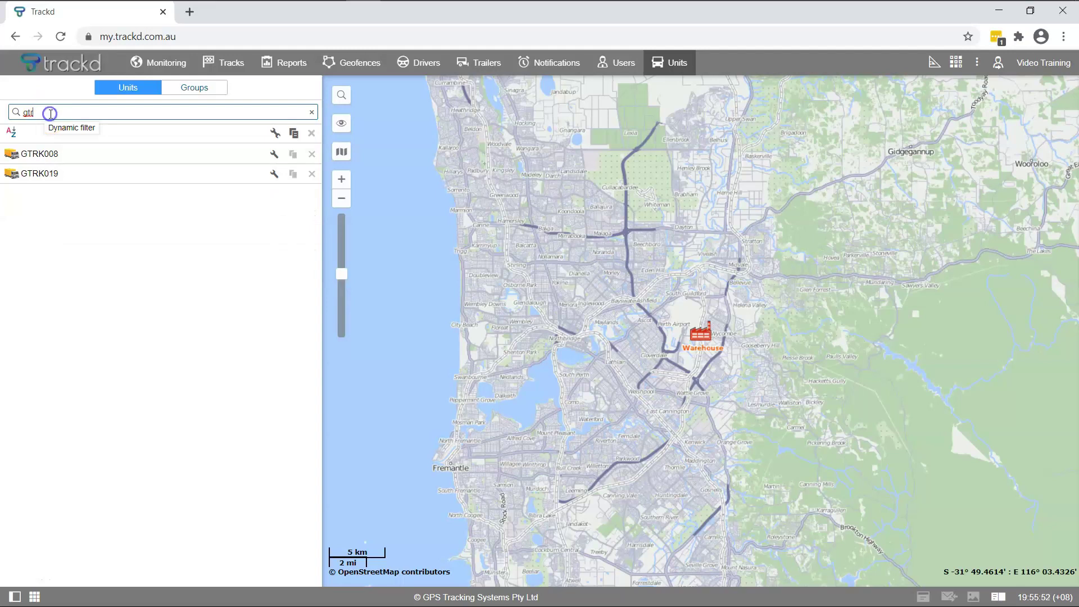
{"action": "key", "text": "BackSpace"}
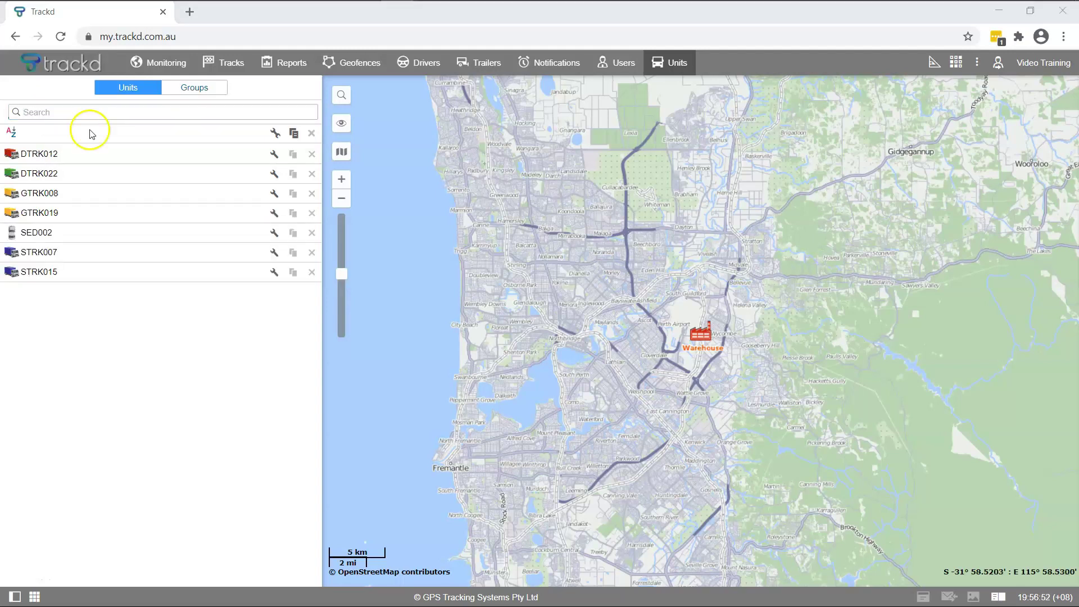
Open the properties of unit DTRK012 and review its general settings, including the name.
{"action": "left_click", "coordinate": [274, 154]}
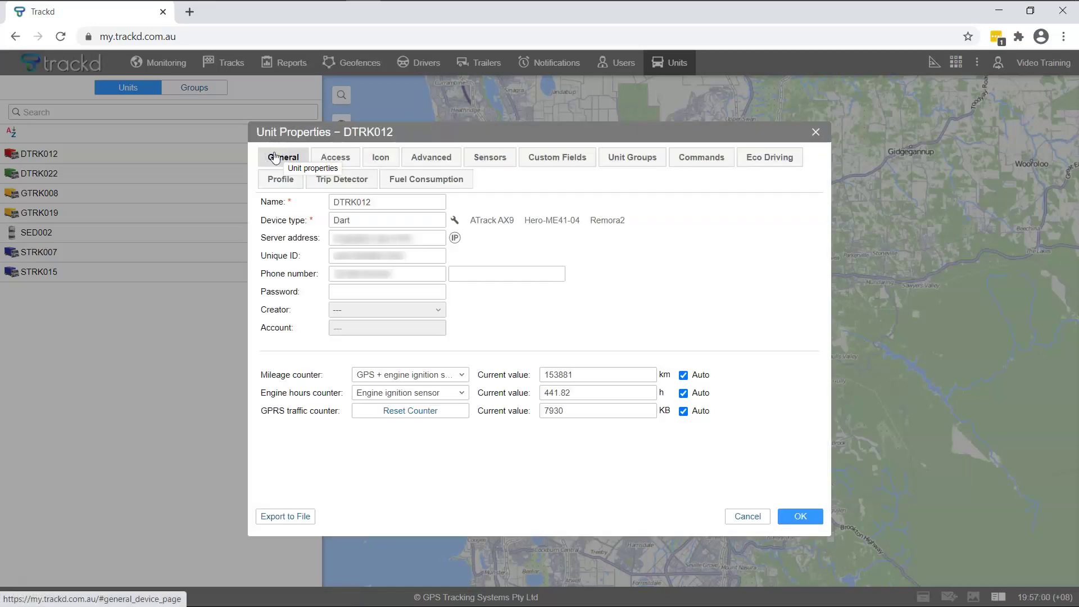
{"action": "left_click", "coordinate": [282, 157]}
{"action": "left_click", "coordinate": [389, 160]}
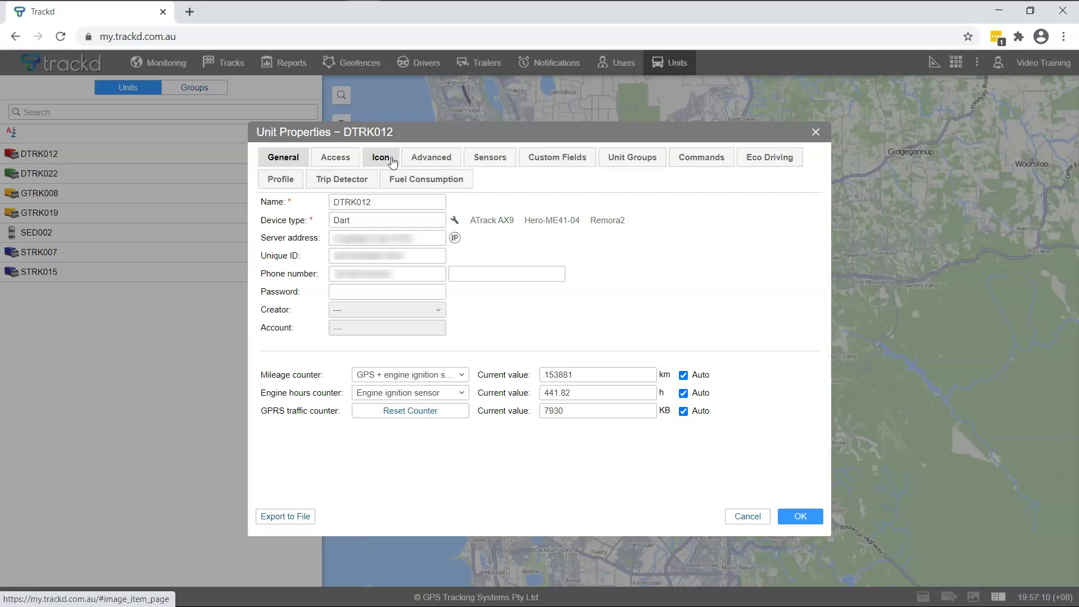
{"action": "left_click", "coordinate": [304, 159]}
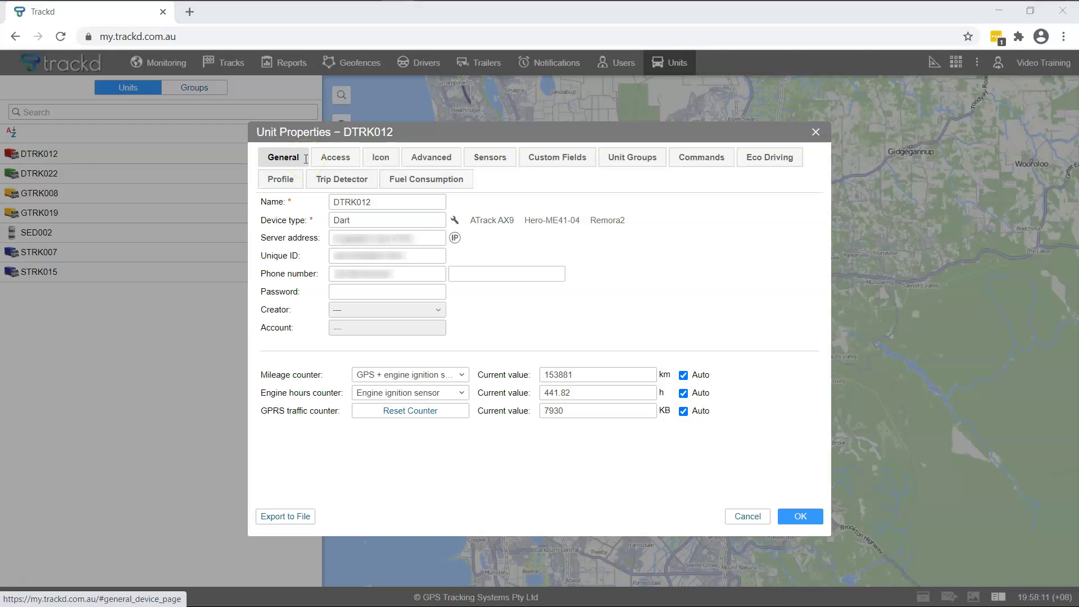
{"action": "left_click", "coordinate": [392, 202]}
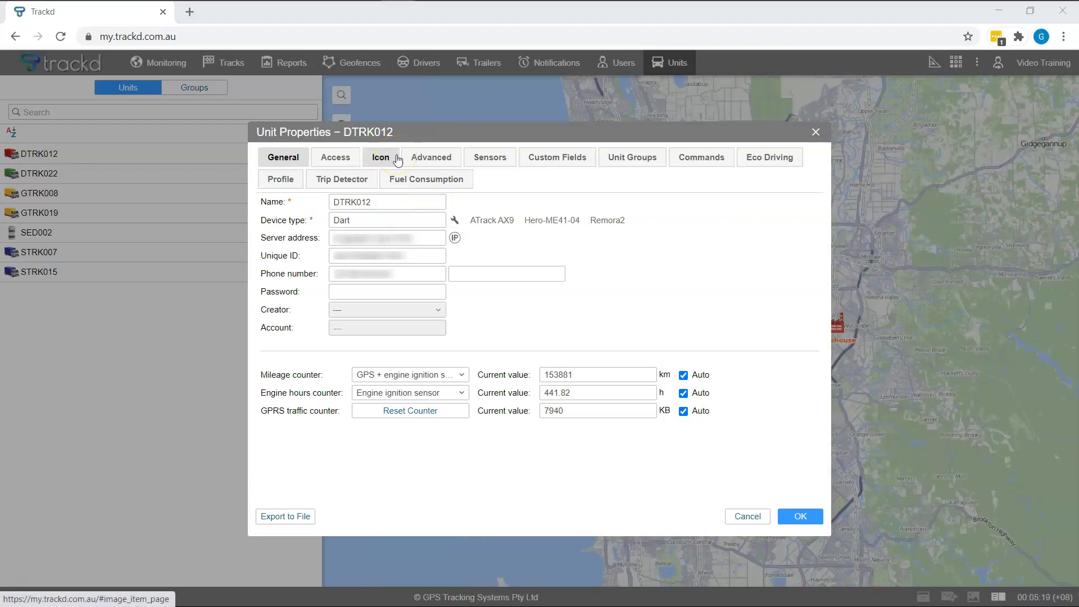
Change the icon of unit DTRK012 to the green box truck from the icon library.
{"action": "left_click", "coordinate": [395, 160]}
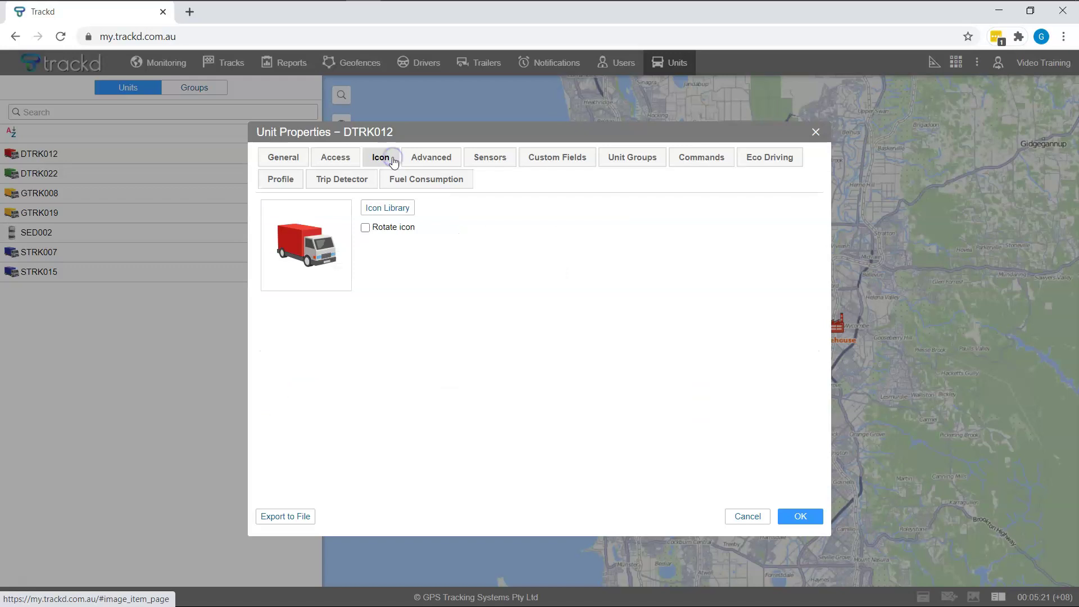
{"action": "left_click", "coordinate": [397, 206]}
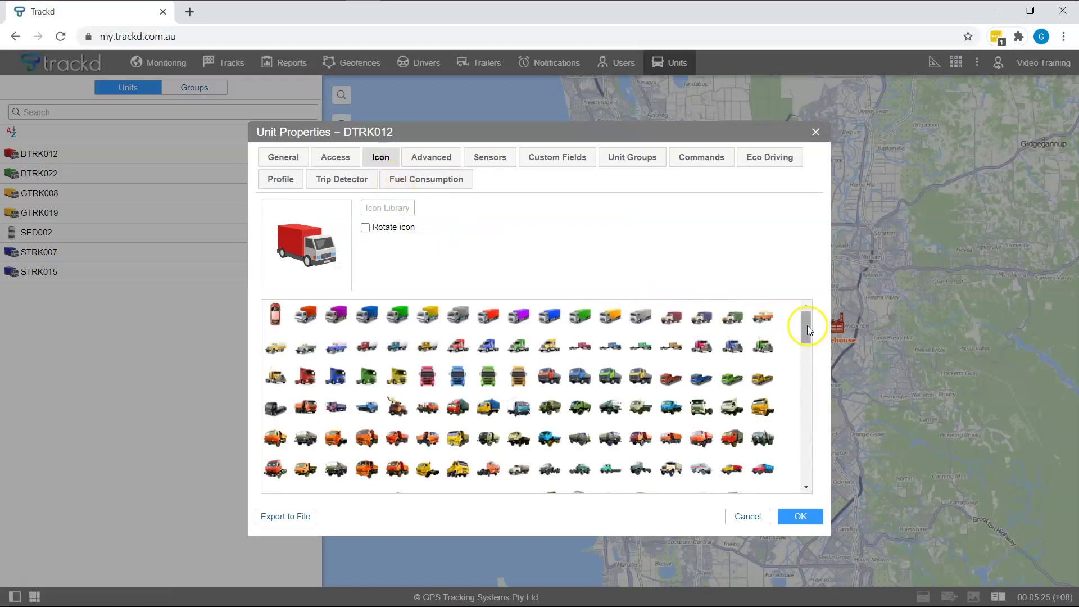
{"action": "left_click", "coordinate": [804, 321]}
{"action": "left_click_drag", "start_coordinate": [804, 322], "coordinate": [808, 410]}
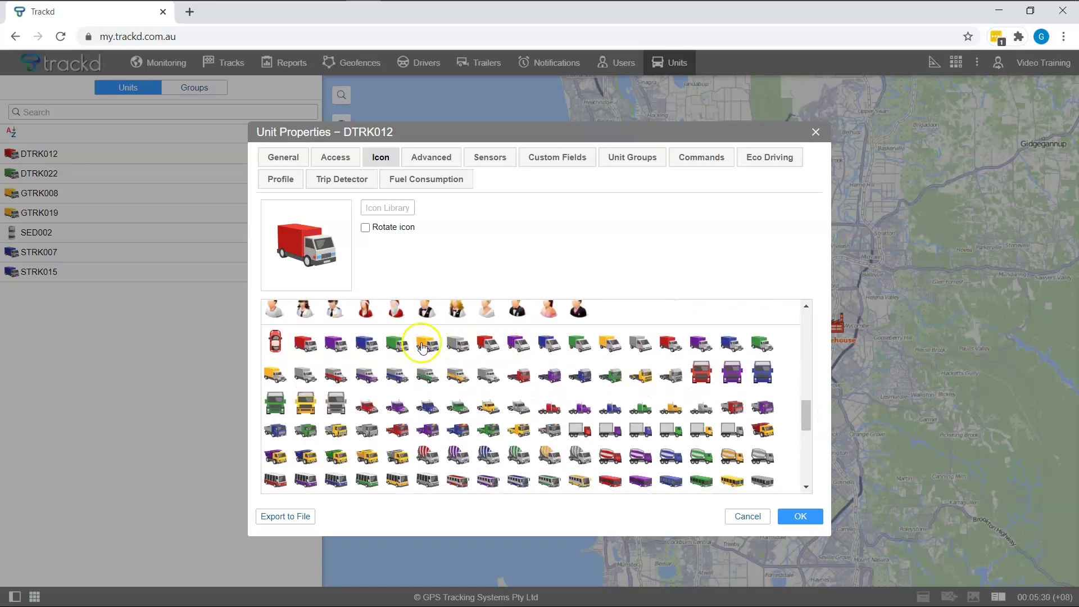
{"action": "left_click", "coordinate": [399, 343]}
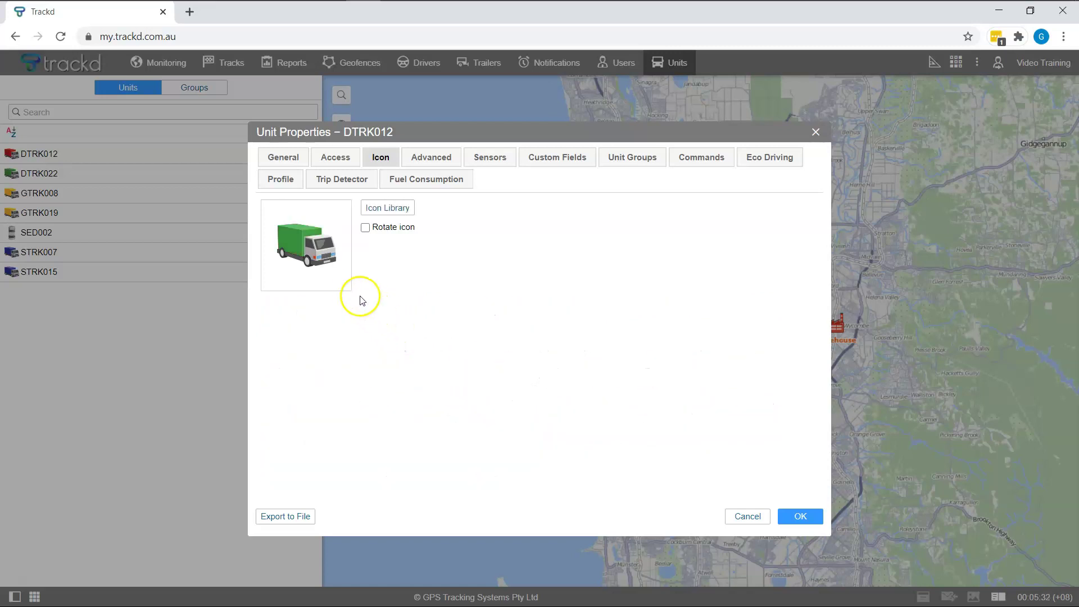
{"action": "left_click", "coordinate": [338, 281]}
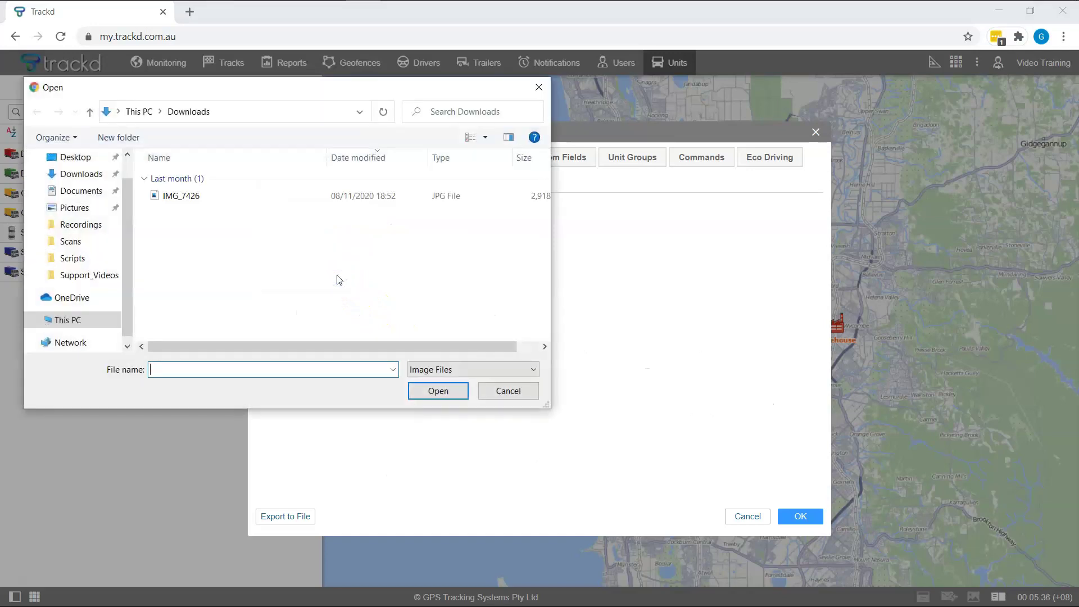
{"action": "left_click", "coordinate": [508, 391]}
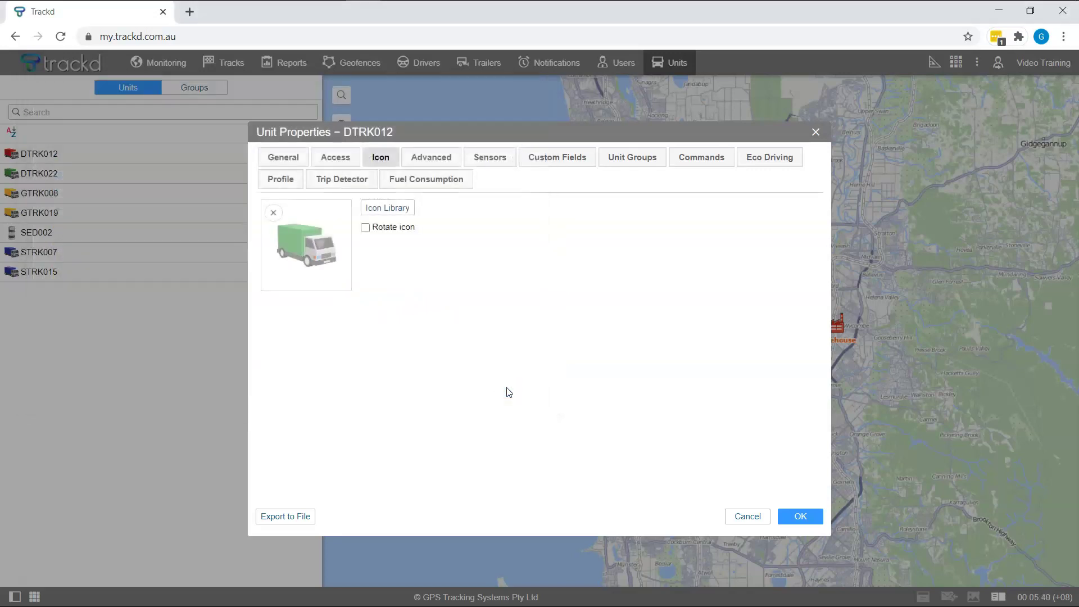
{"action": "left_click", "coordinate": [499, 386]}
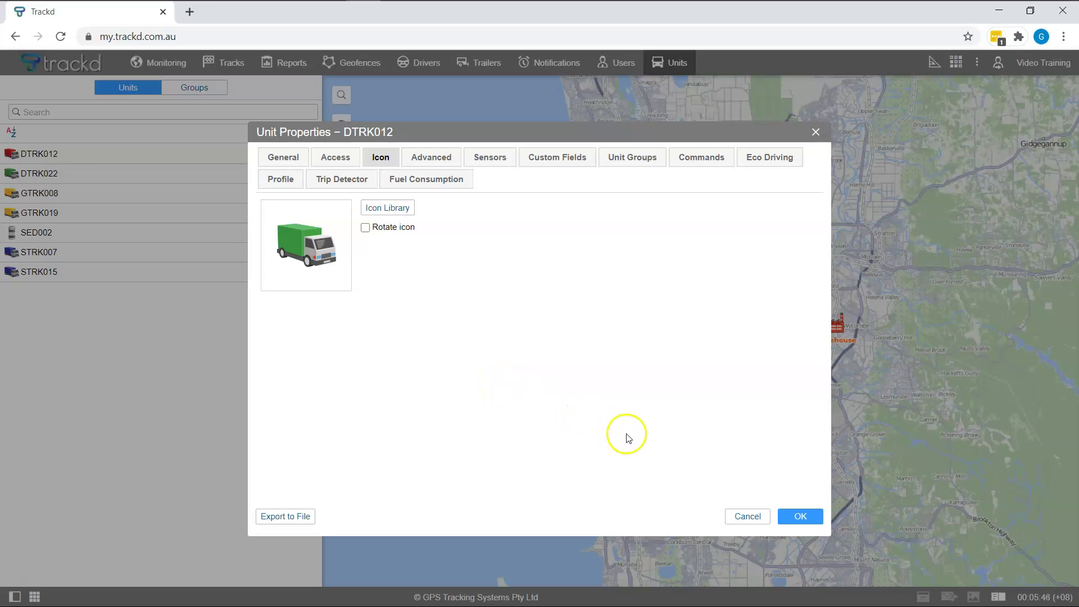
Save the changed properties of unit DTRK012.
{"action": "left_click", "coordinate": [798, 514]}
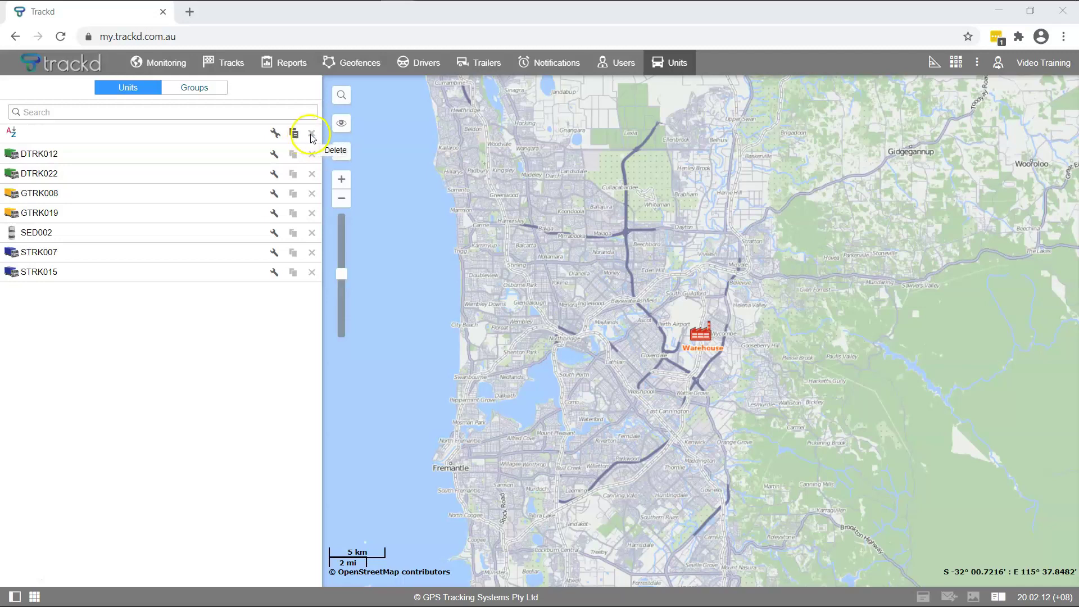
{"action": "left_click", "coordinate": [312, 135]}
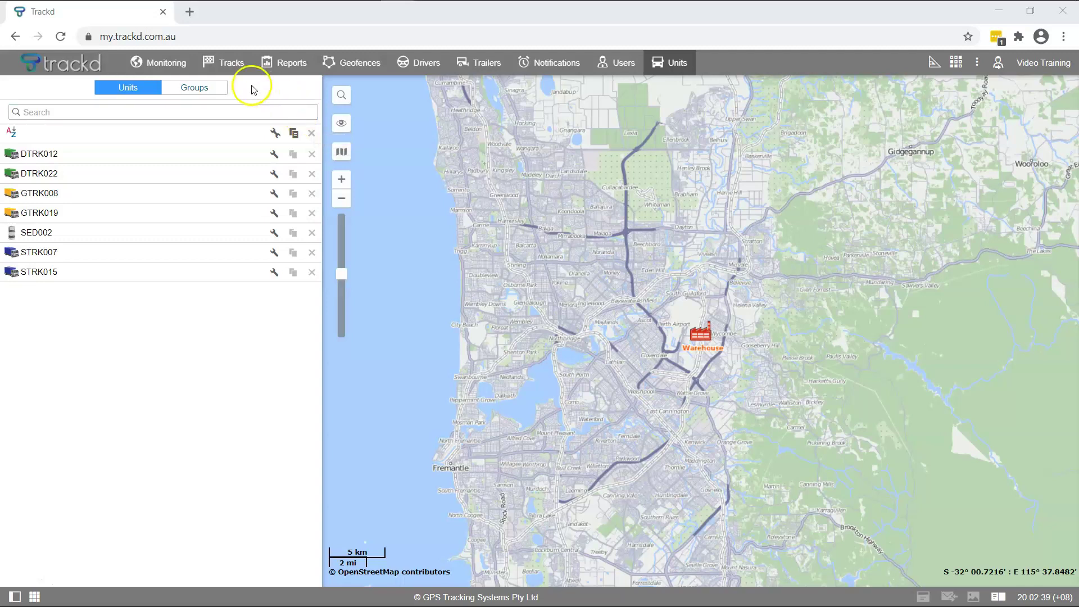
Display the unit groups and reverse their alphabetical sort order, then restore ascending order.
{"action": "left_click", "coordinate": [210, 90]}
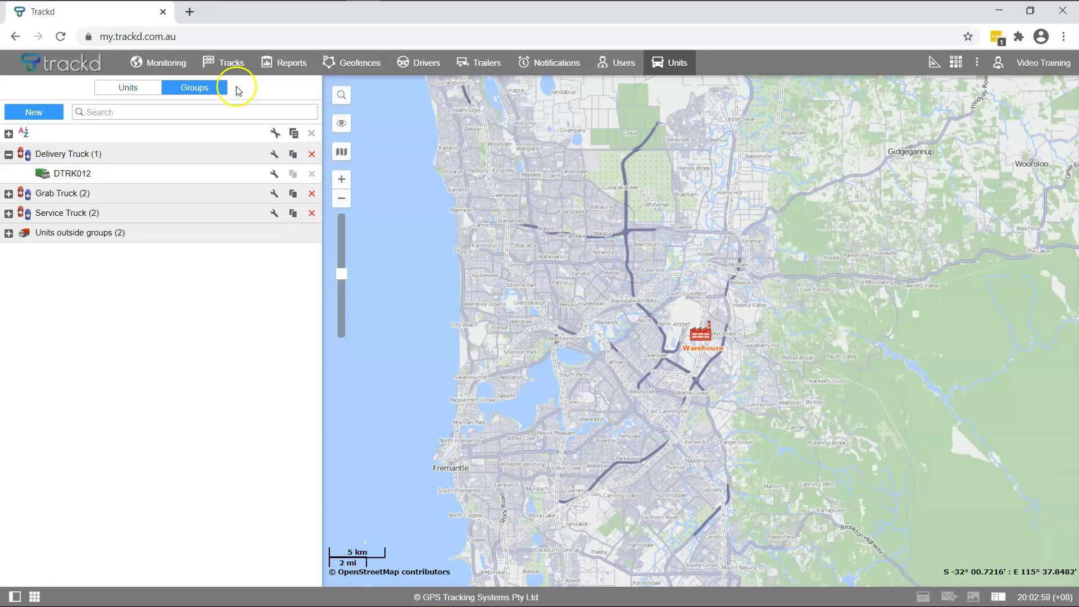
{"action": "left_click", "coordinate": [27, 134]}
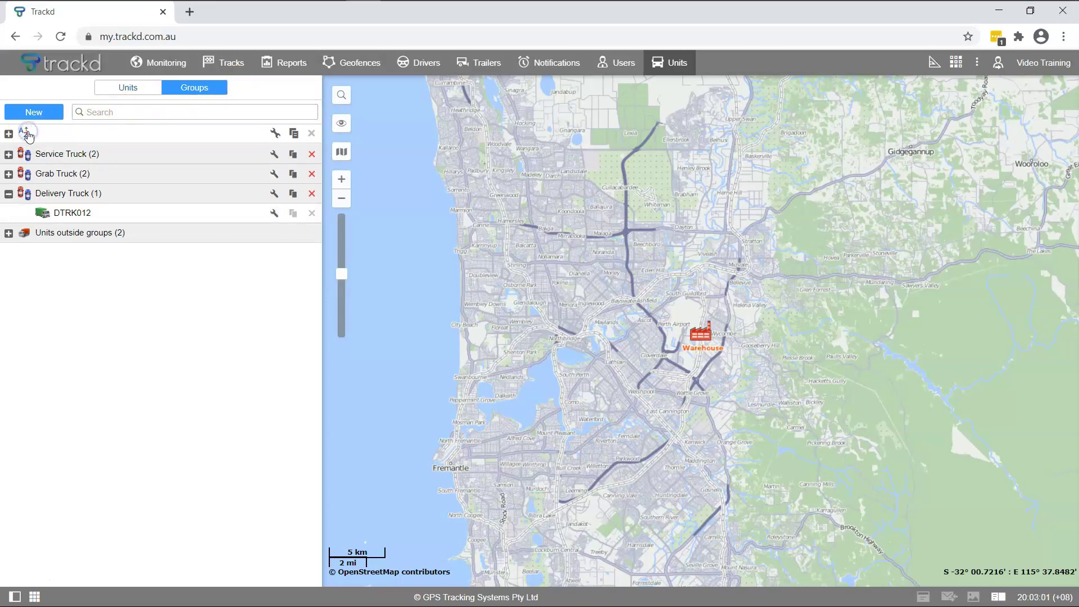
{"action": "left_click", "coordinate": [27, 134]}
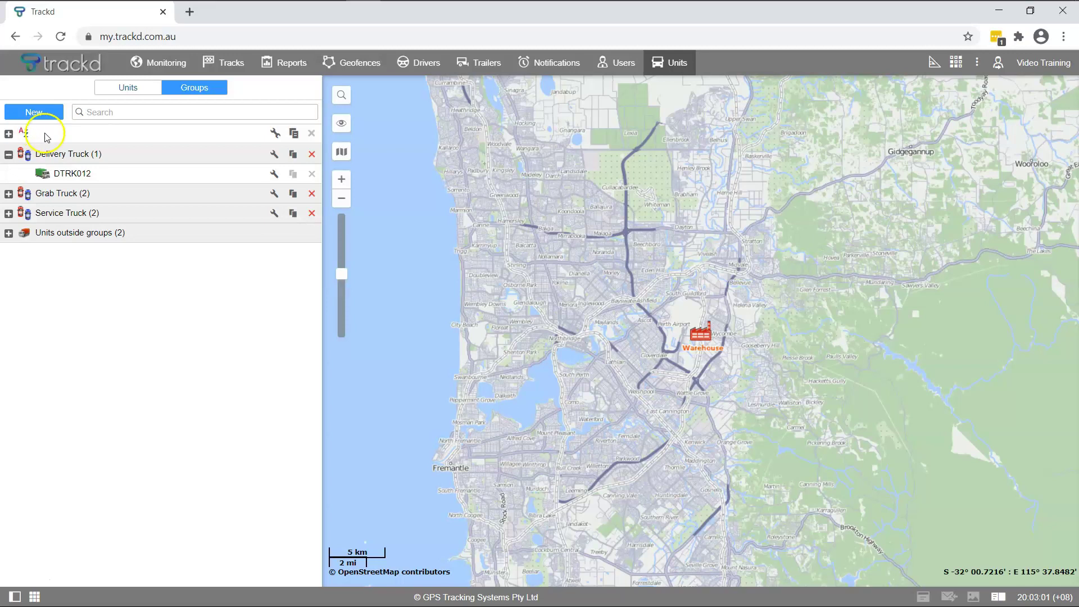
Filter the unit groups by "del" and clear the filter again.
{"action": "left_click", "coordinate": [91, 113]}
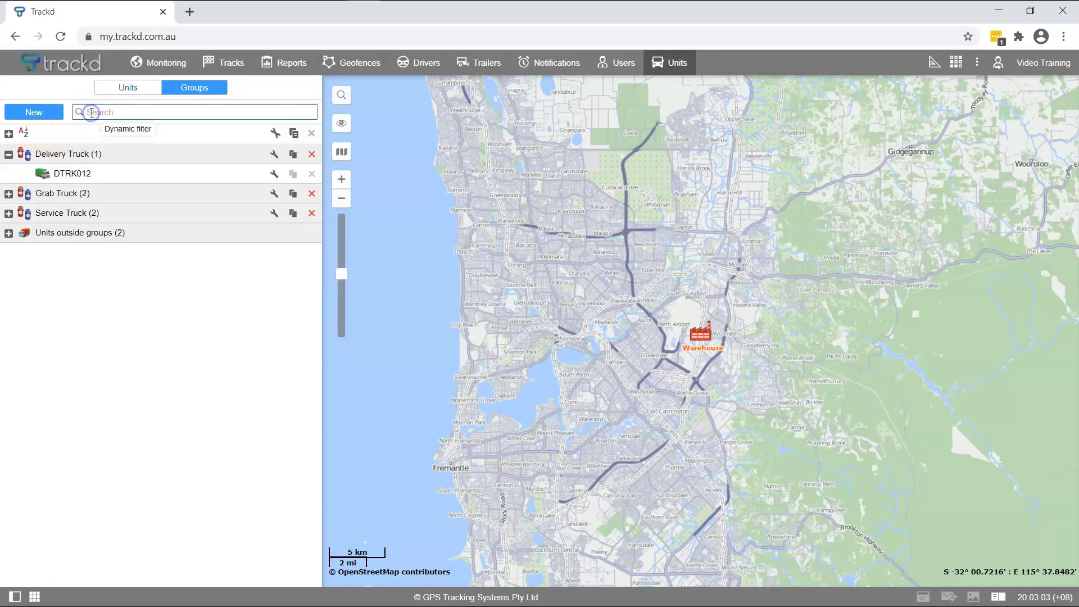
{"action": "type", "text": "del"}
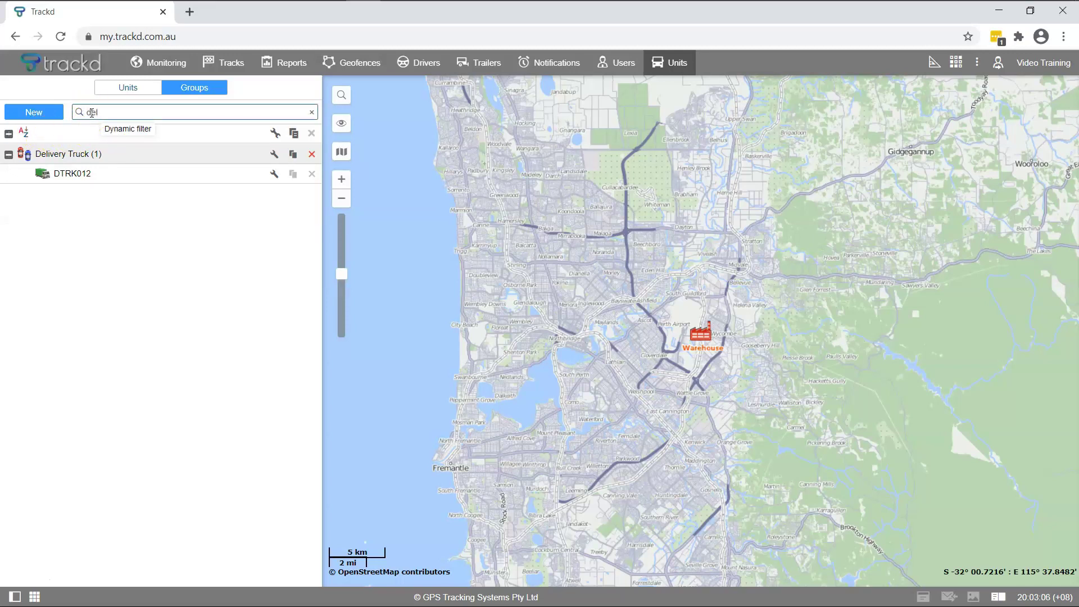
{"action": "key", "text": "BackSpace"}
{"action": "key", "text": "BackSpace"}
{"action": "key", "text": "BackSpace"}
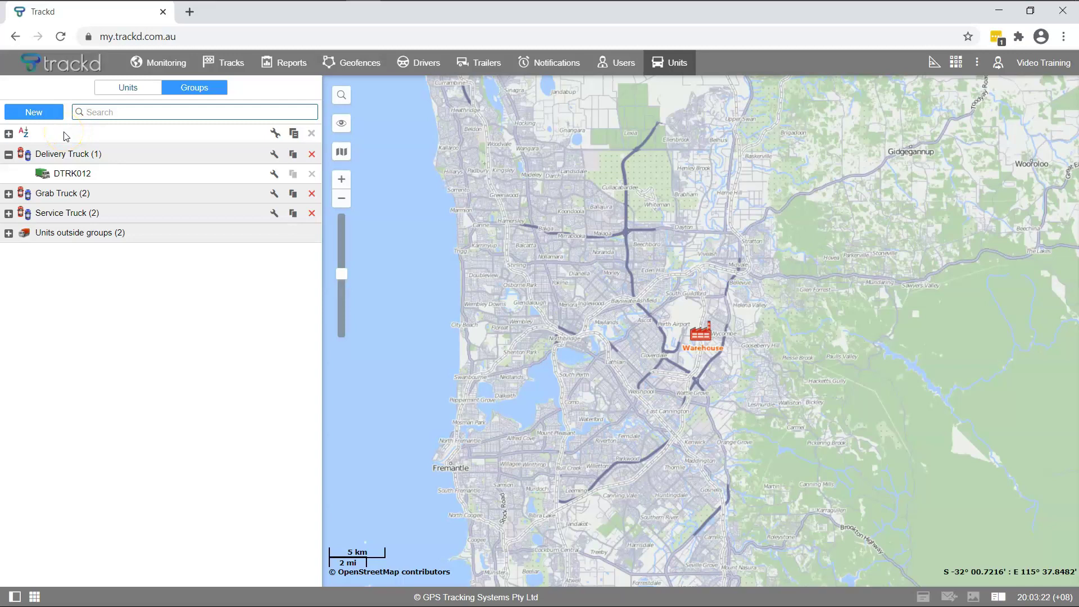
Expand the Grab Truck group to view the units it contains.
{"action": "left_click", "coordinate": [8, 194]}
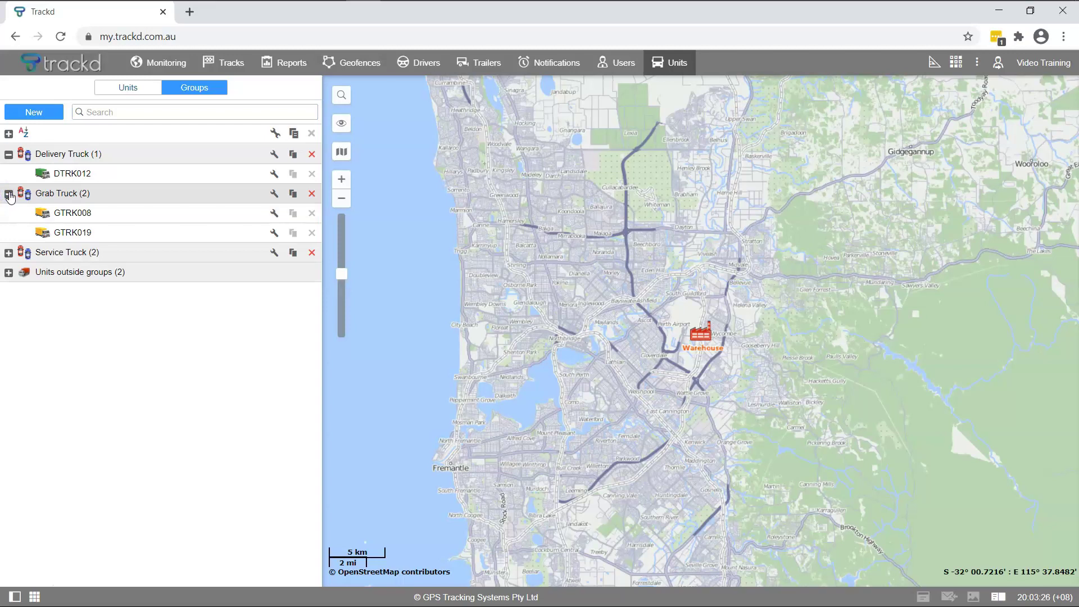
{"action": "left_click_drag", "start_coordinate": [8, 194], "coordinate": [95, 196]}
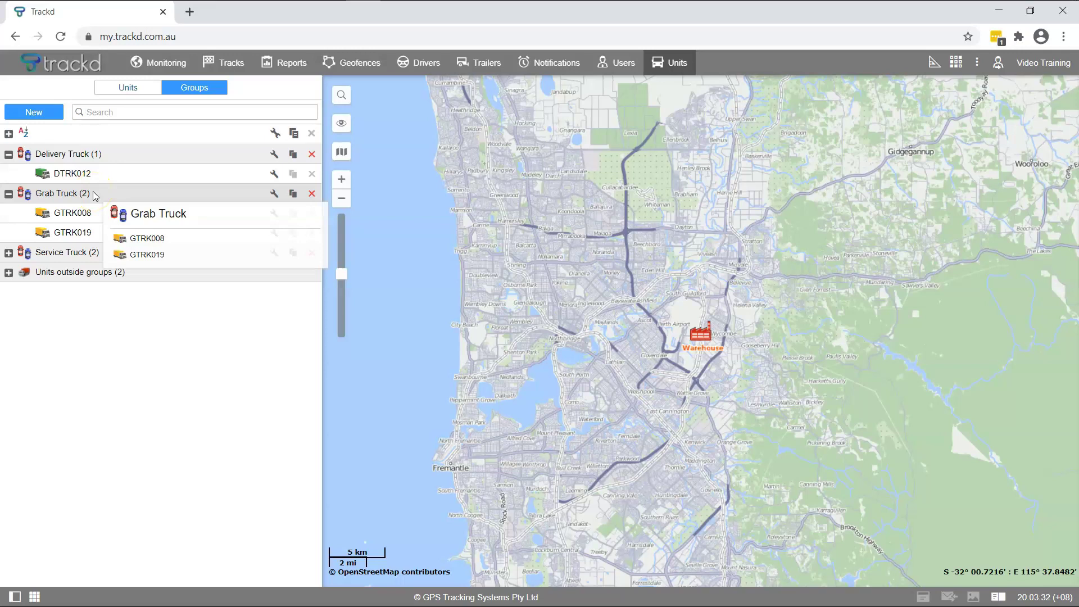
{"action": "left_click_drag", "start_coordinate": [94, 194], "coordinate": [99, 195]}
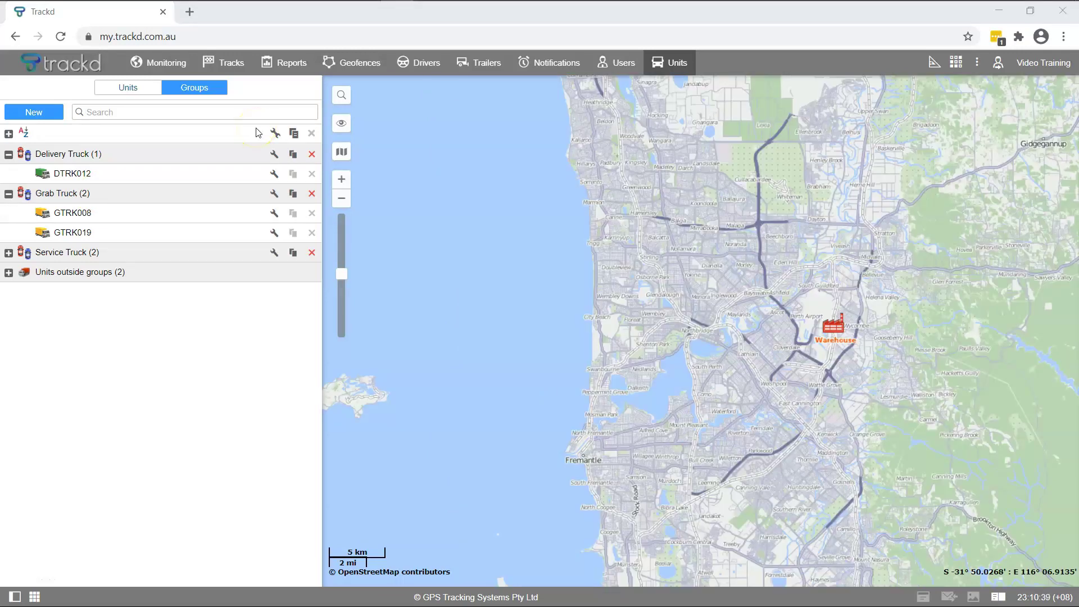
Open the Delivery Truck group's properties and add the units DTRK022 and GTRK008 to its members.
{"action": "left_click", "coordinate": [273, 154]}
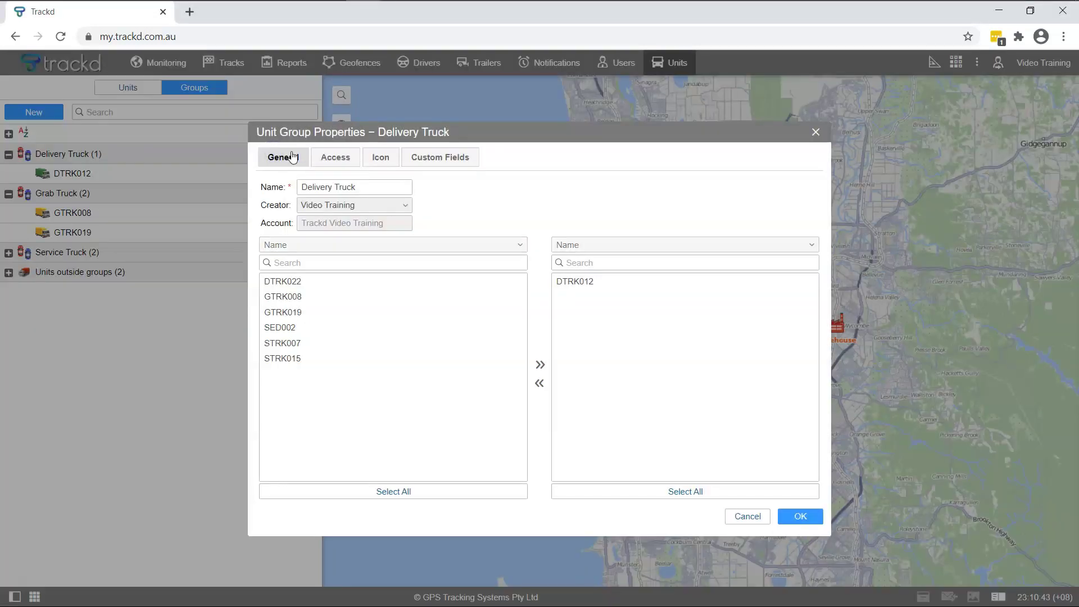
{"action": "left_click", "coordinate": [304, 156]}
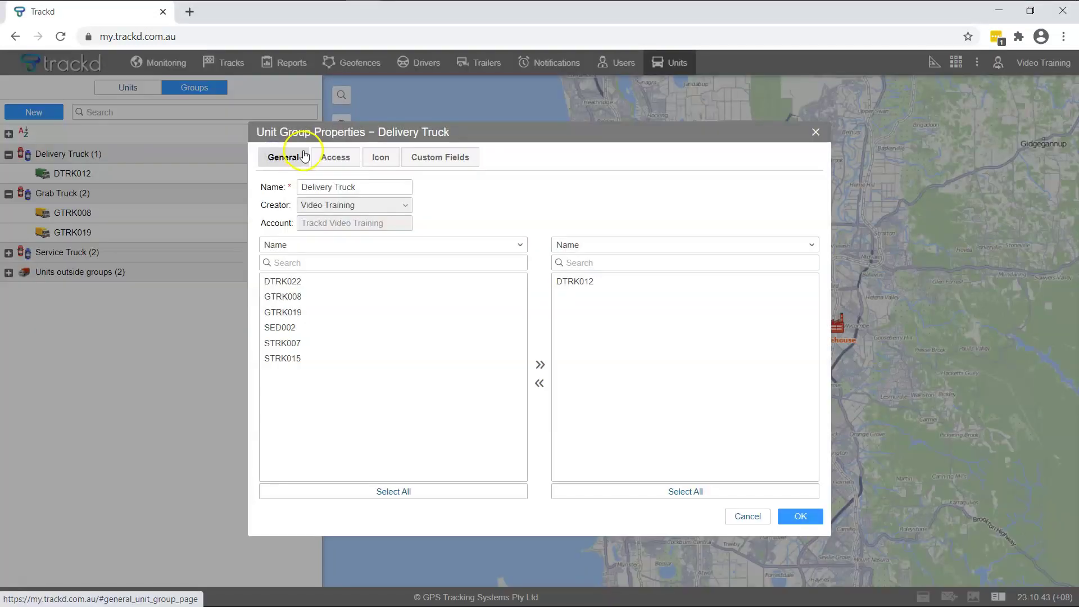
{"action": "left_click", "coordinate": [364, 186]}
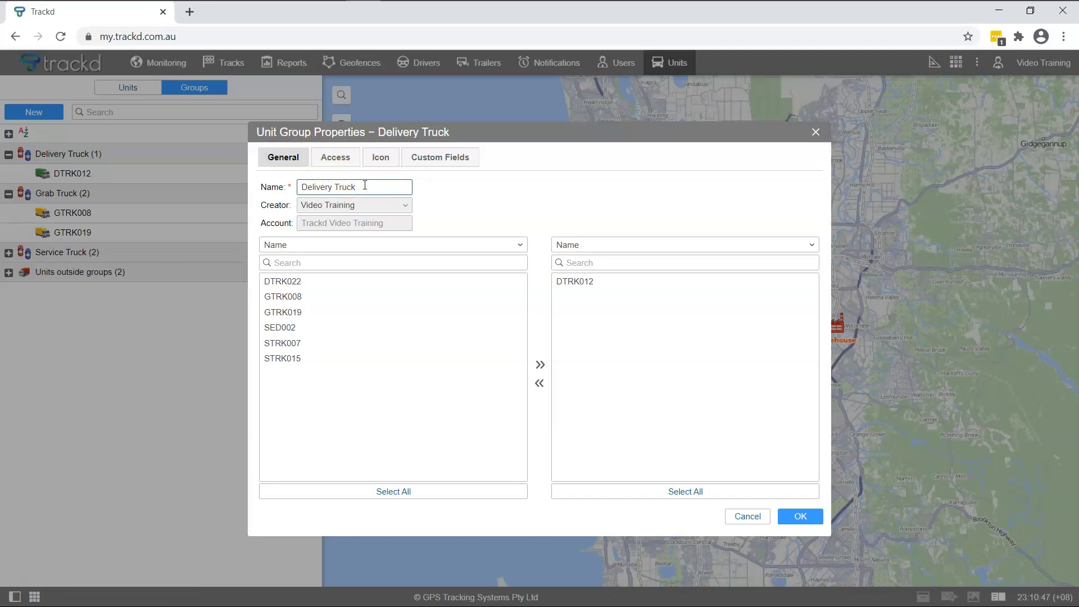
{"action": "left_click", "coordinate": [444, 202]}
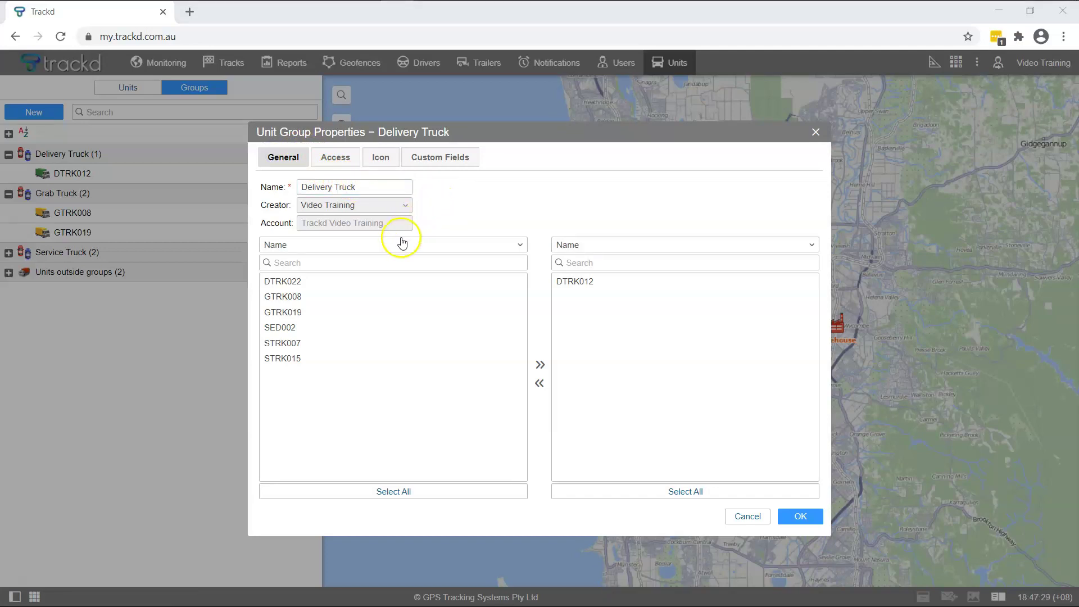
{"action": "double_click", "coordinate": [304, 282]}
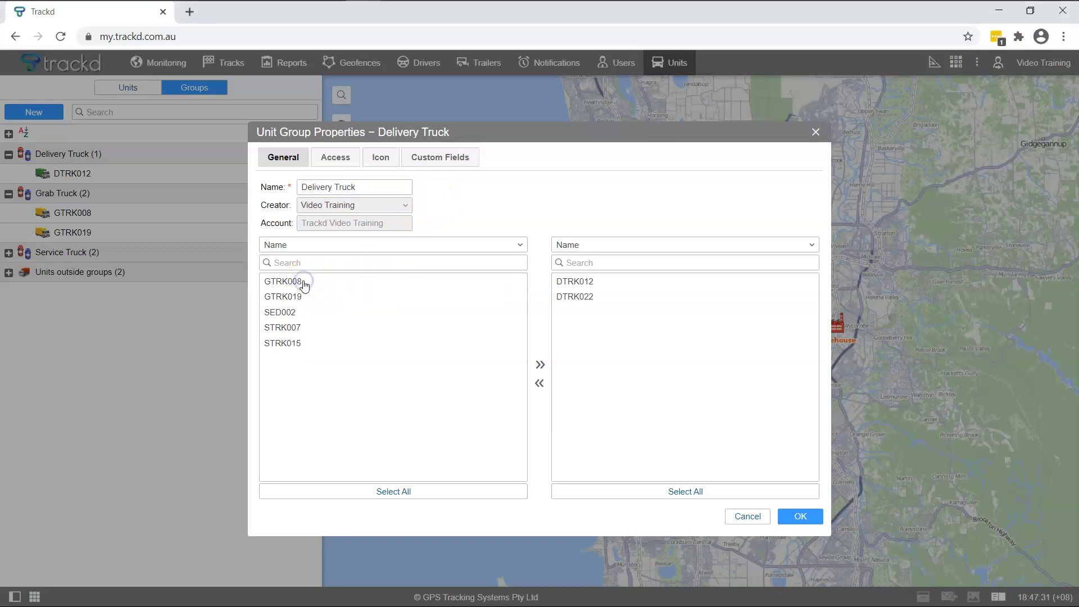
{"action": "left_click", "coordinate": [301, 282]}
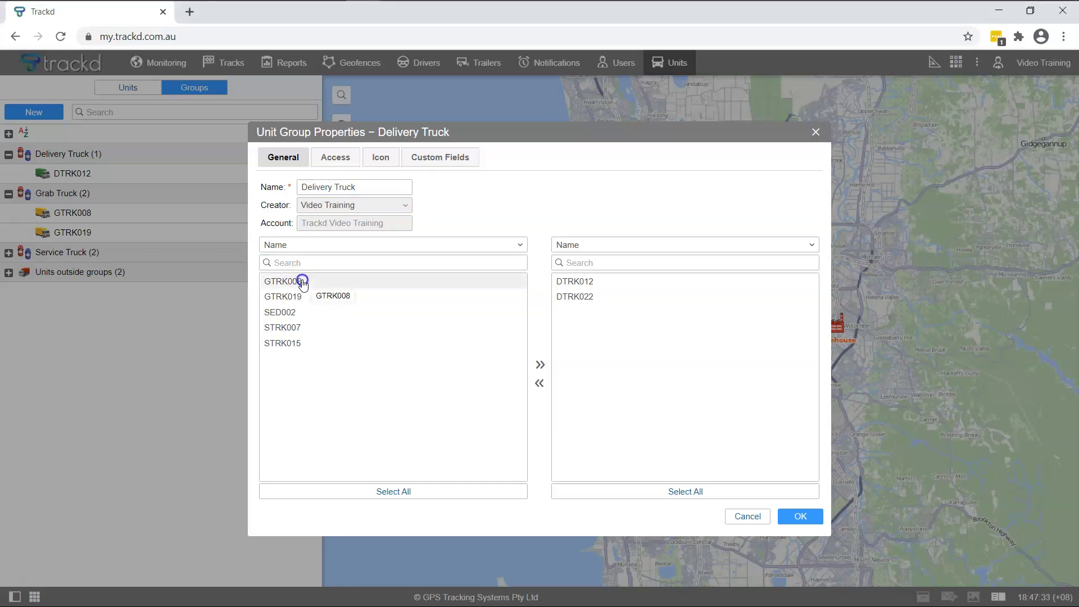
{"action": "left_click", "coordinate": [539, 364]}
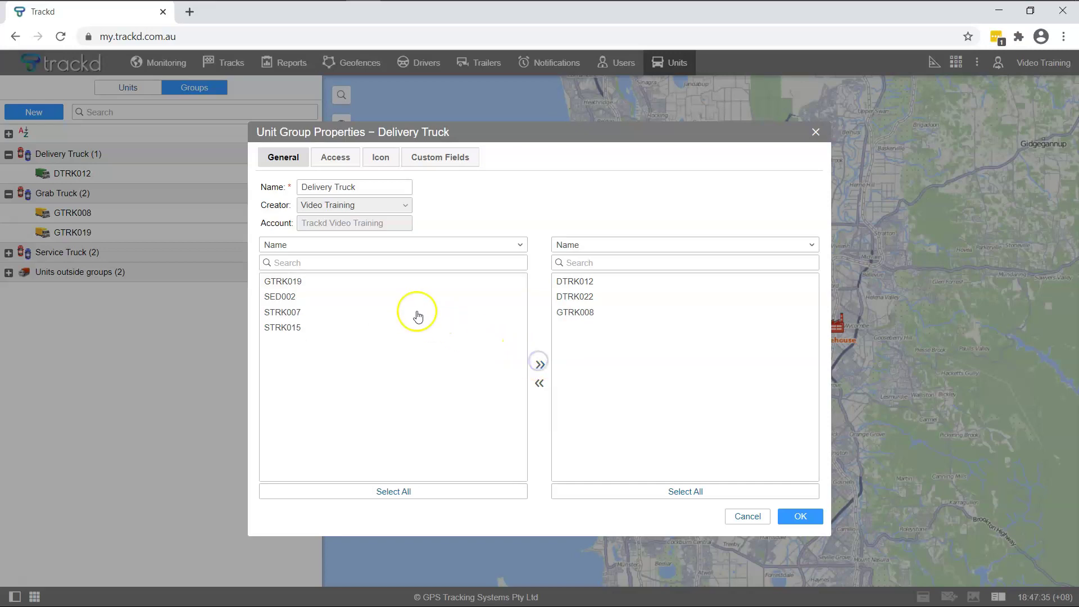
Add all remaining available units, GTRK019, SED002, STRK007 and STRK015, to the Delivery Truck group at once.
{"action": "left_click", "coordinate": [329, 281]}
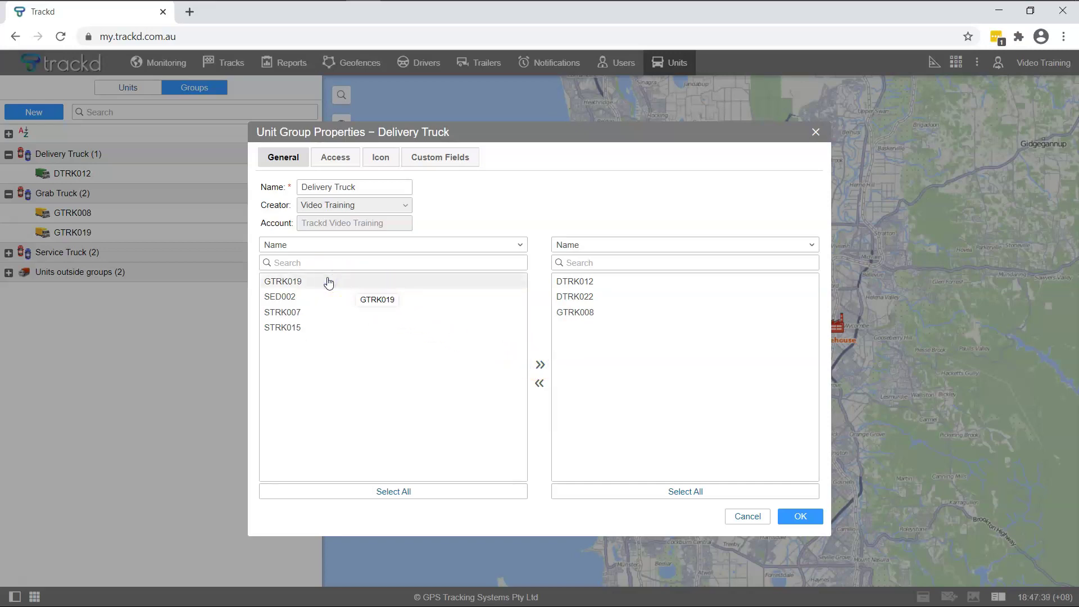
{"action": "key", "text": "ctrl+a"}
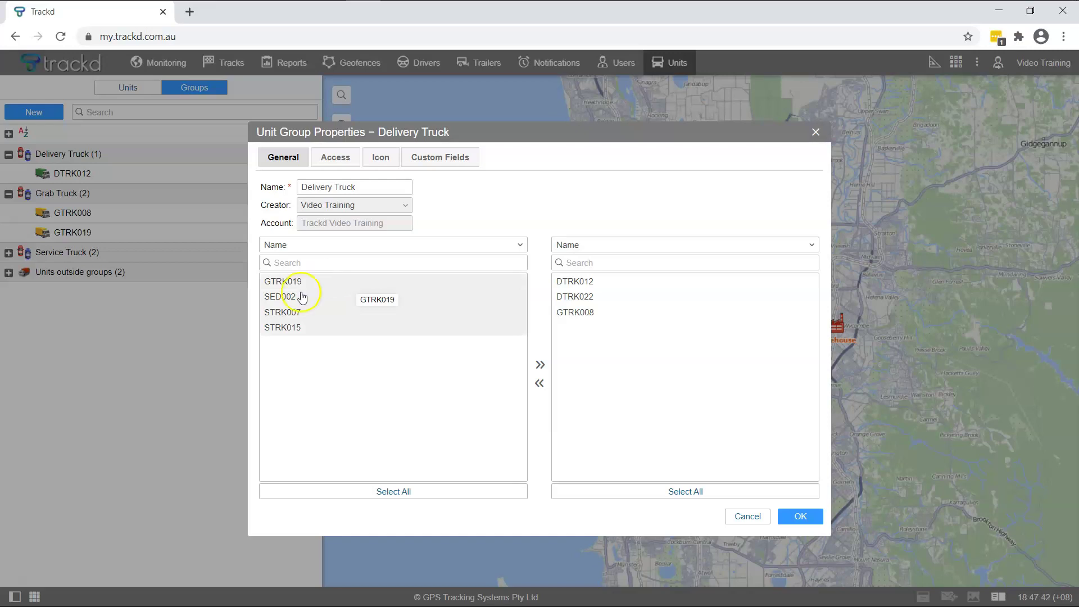
{"action": "left_click", "coordinate": [540, 365]}
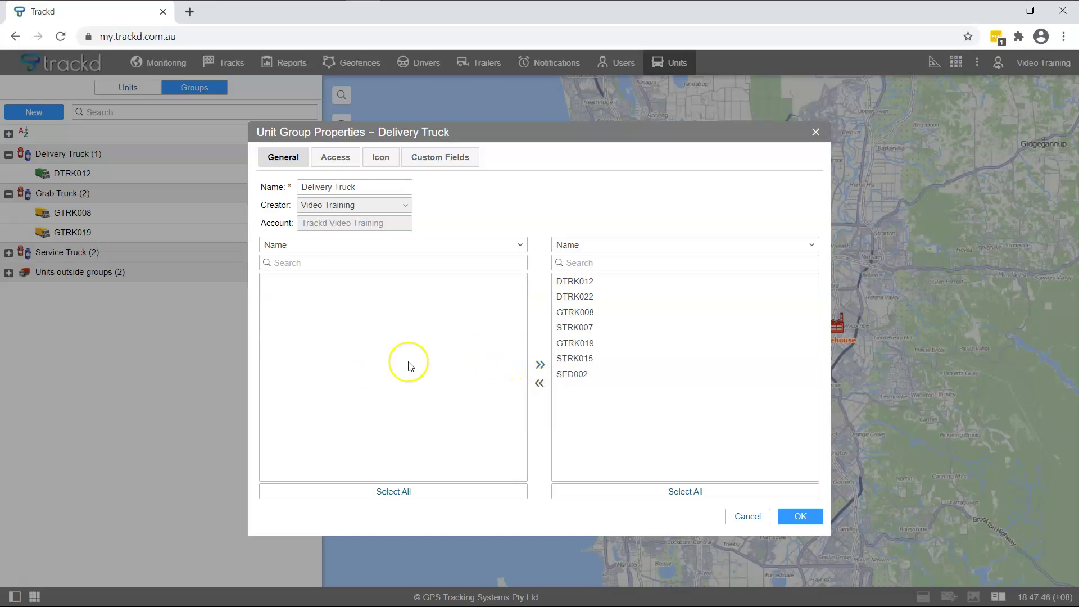
{"action": "left_click", "coordinate": [414, 495]}
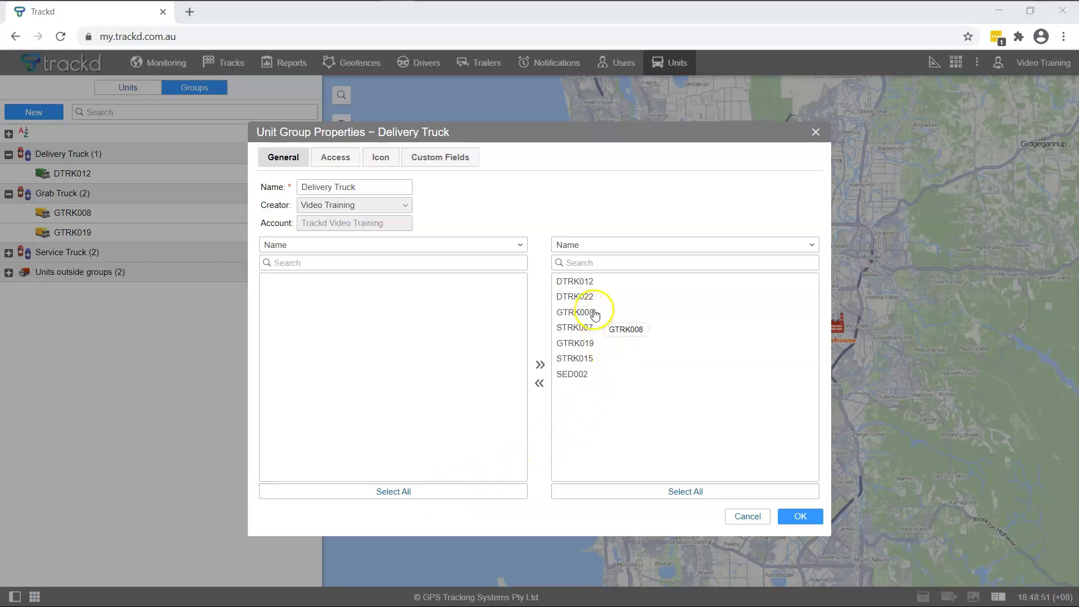
Remove GTRK008, STRK007, GTRK019, STRK015 and SED002 from the Delivery Truck group's members.
{"action": "double_click", "coordinate": [591, 312]}
{"action": "double_click", "coordinate": [590, 313]}
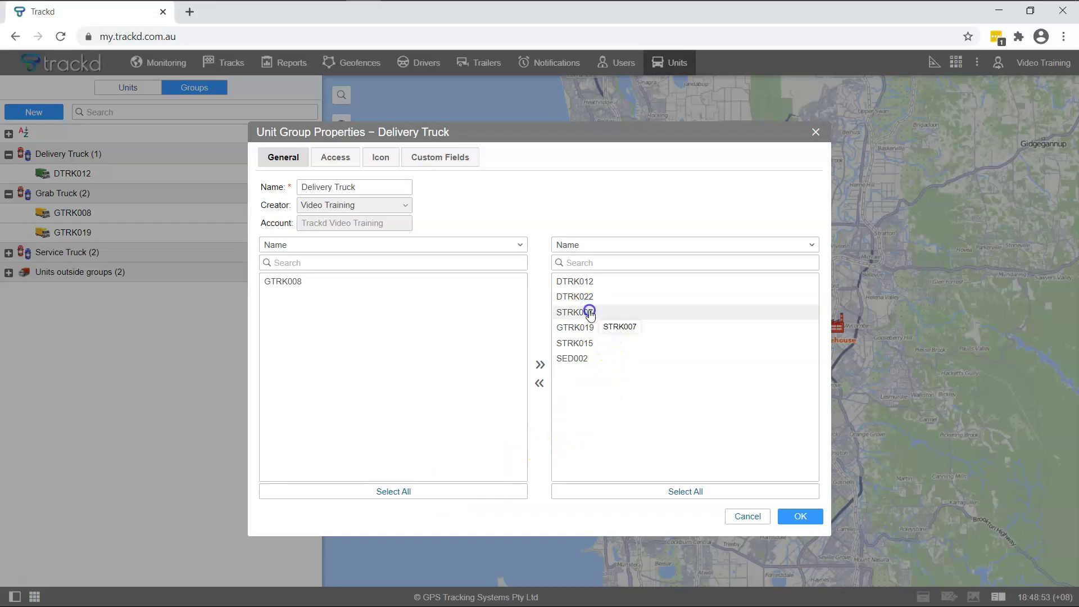
{"action": "double_click", "coordinate": [588, 313]}
{"action": "left_click", "coordinate": [589, 313]}
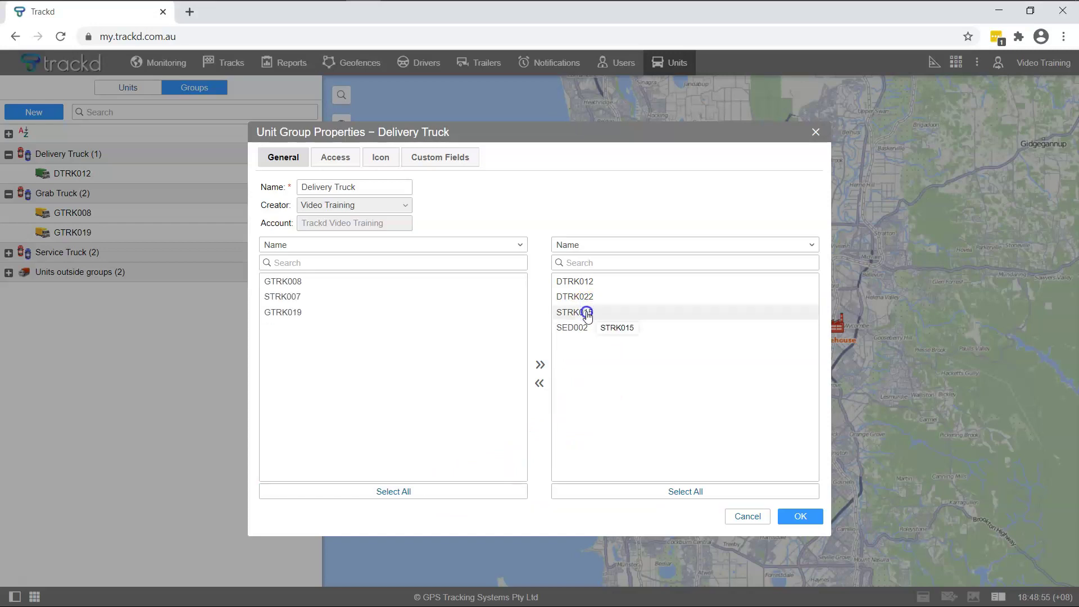
{"action": "left_click", "coordinate": [539, 383]}
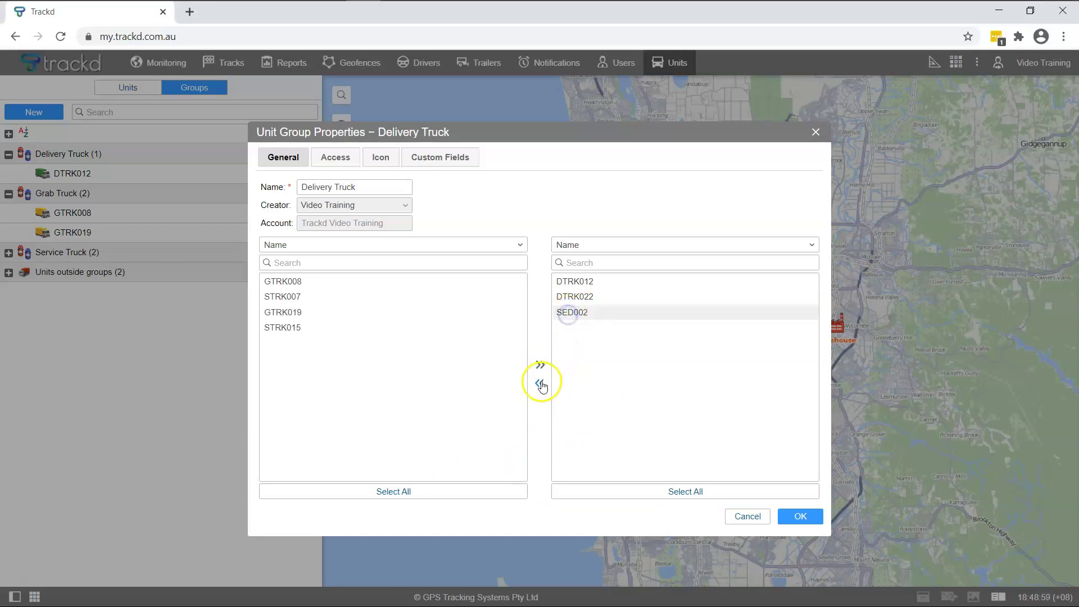
{"action": "left_click", "coordinate": [540, 383]}
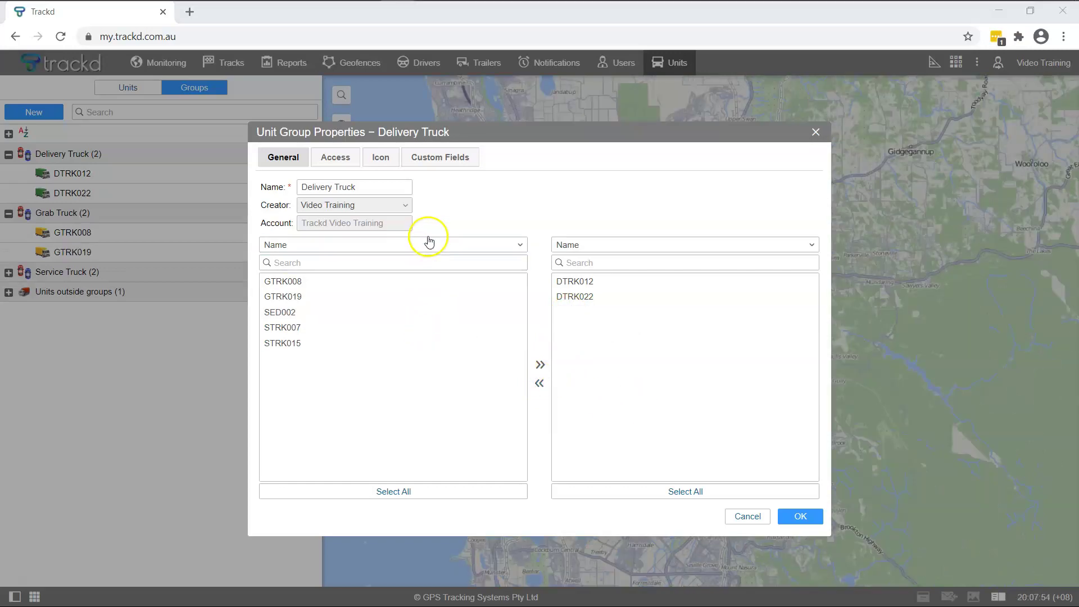
Change the Delivery Truck group's icon to the red box truck from the icon library and save the group.
{"action": "left_click", "coordinate": [381, 157]}
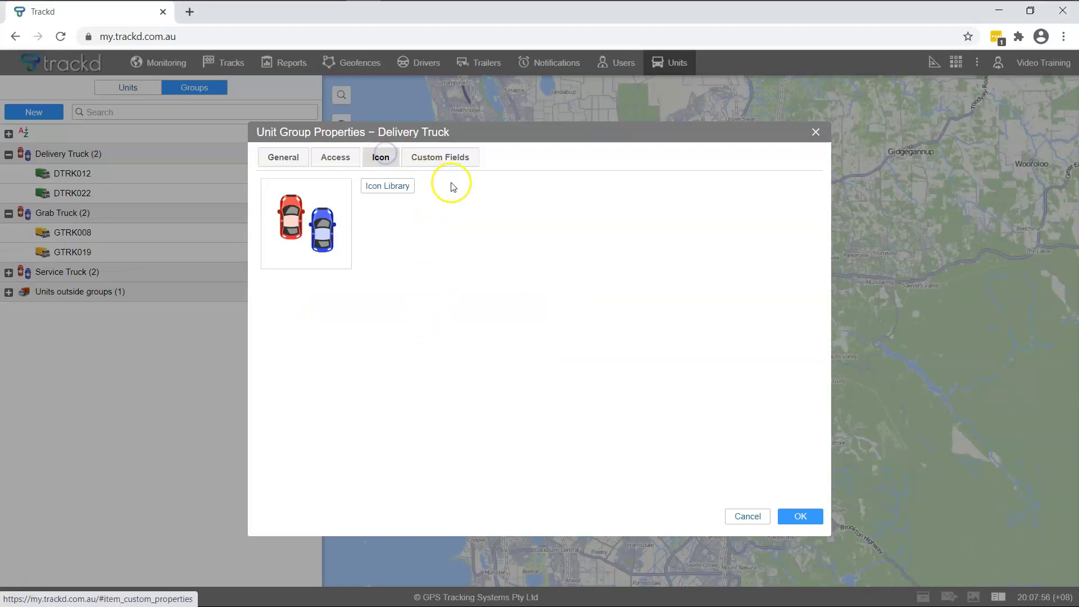
{"action": "left_click", "coordinate": [391, 185]}
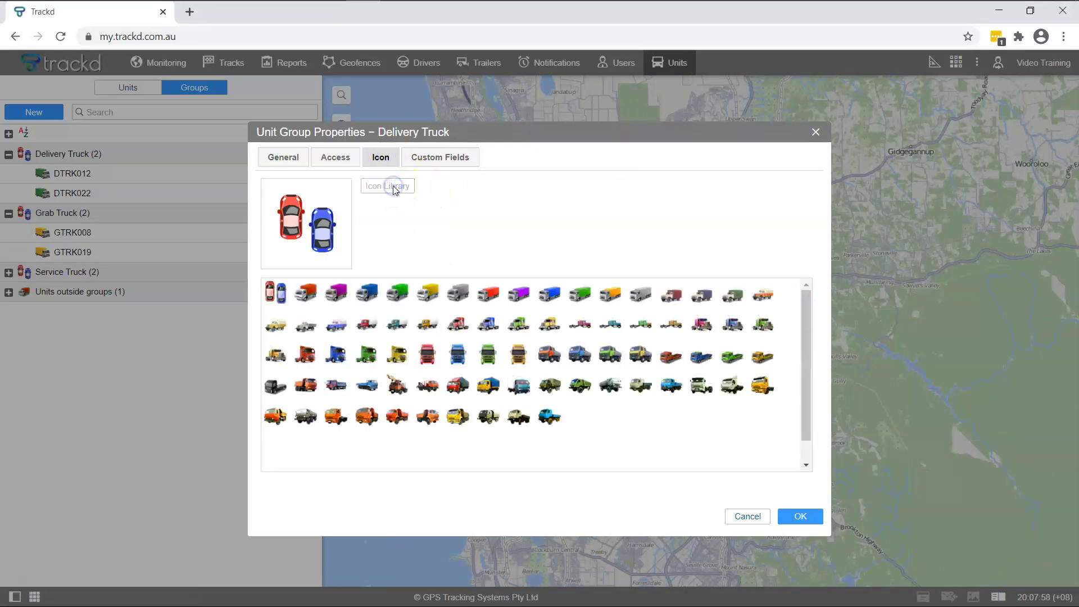
{"action": "left_click", "coordinate": [306, 292]}
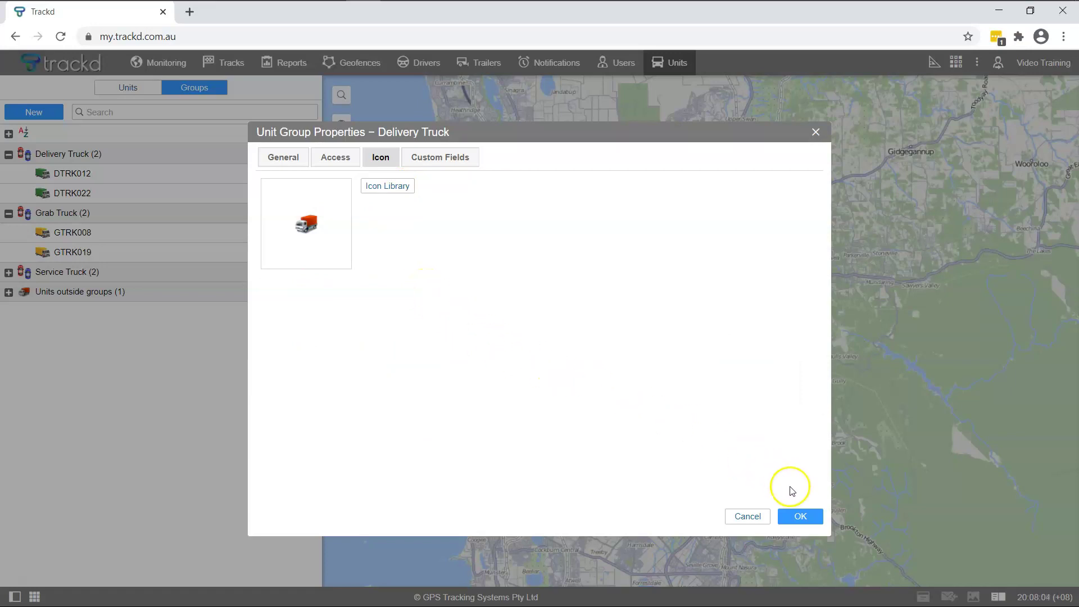
{"action": "left_click", "coordinate": [800, 516]}
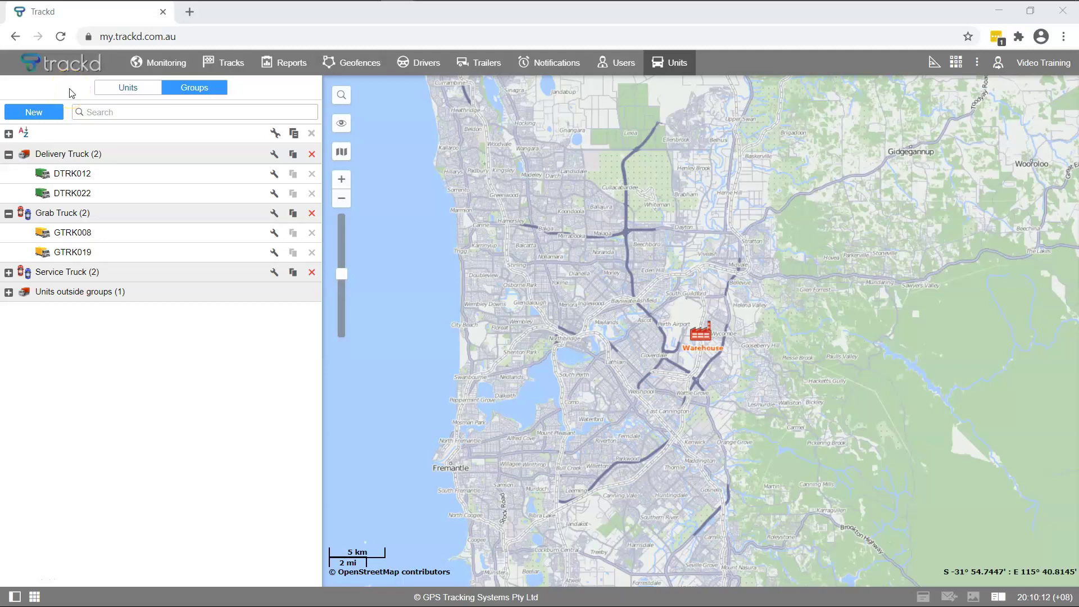
Create a unit group with the default name "New unit group" containing DTRK012, DTRK022, GTRK008 and GTRK019.
{"action": "left_click", "coordinate": [39, 112]}
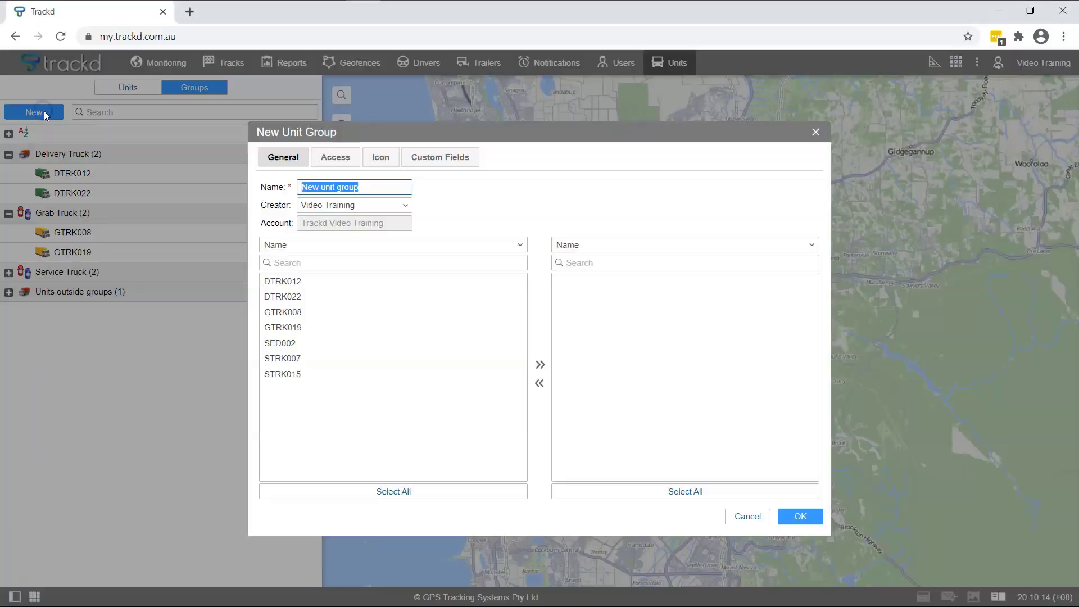
{"action": "left_click", "coordinate": [366, 186]}
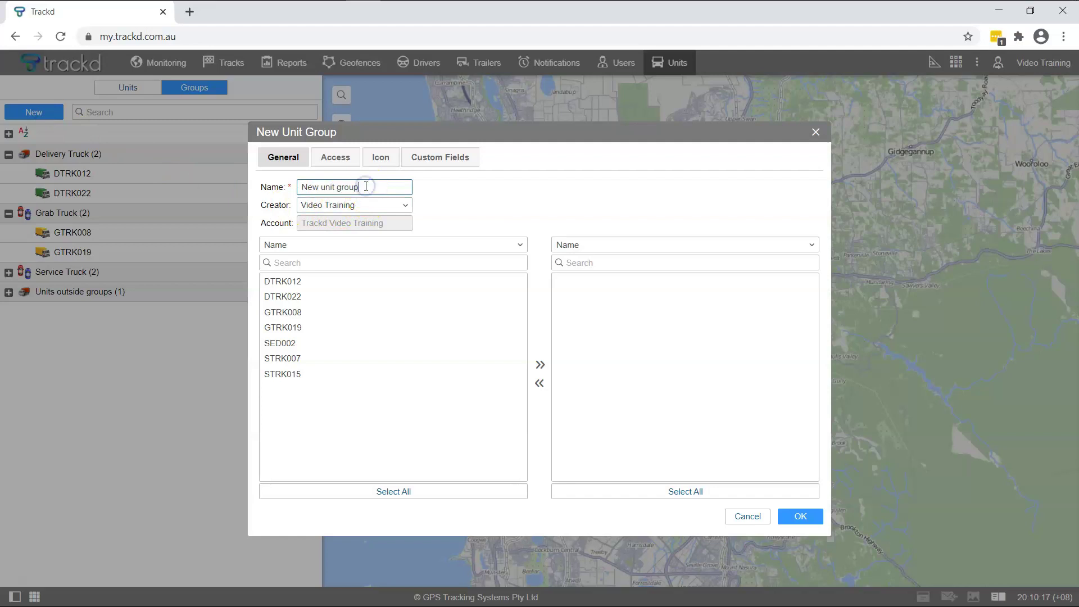
{"action": "double_click", "coordinate": [320, 281]}
{"action": "double_click", "coordinate": [318, 282]}
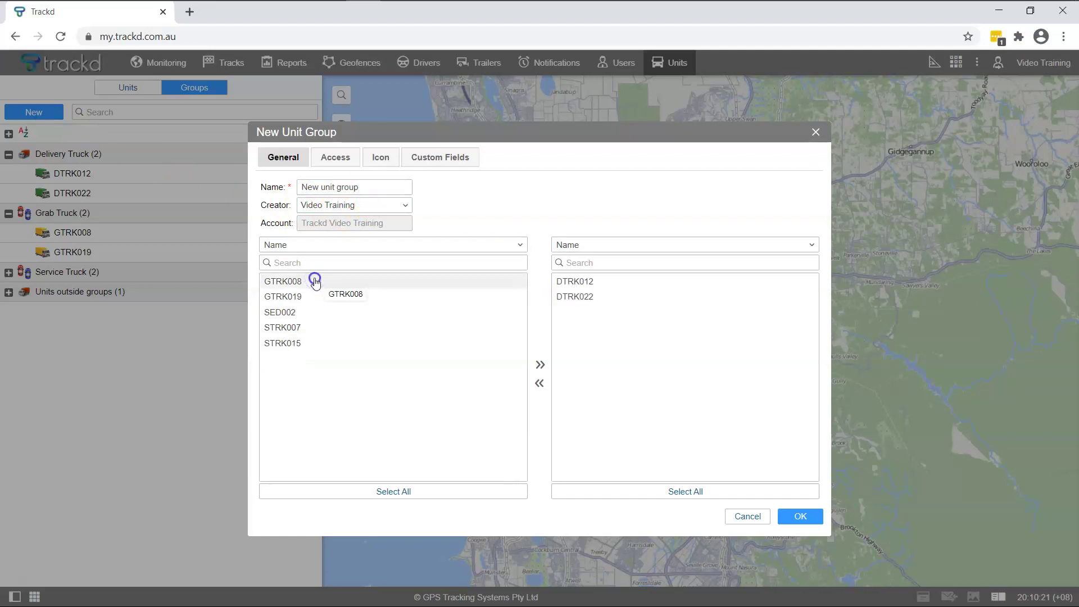
{"action": "double_click", "coordinate": [316, 282]}
{"action": "double_click", "coordinate": [314, 282]}
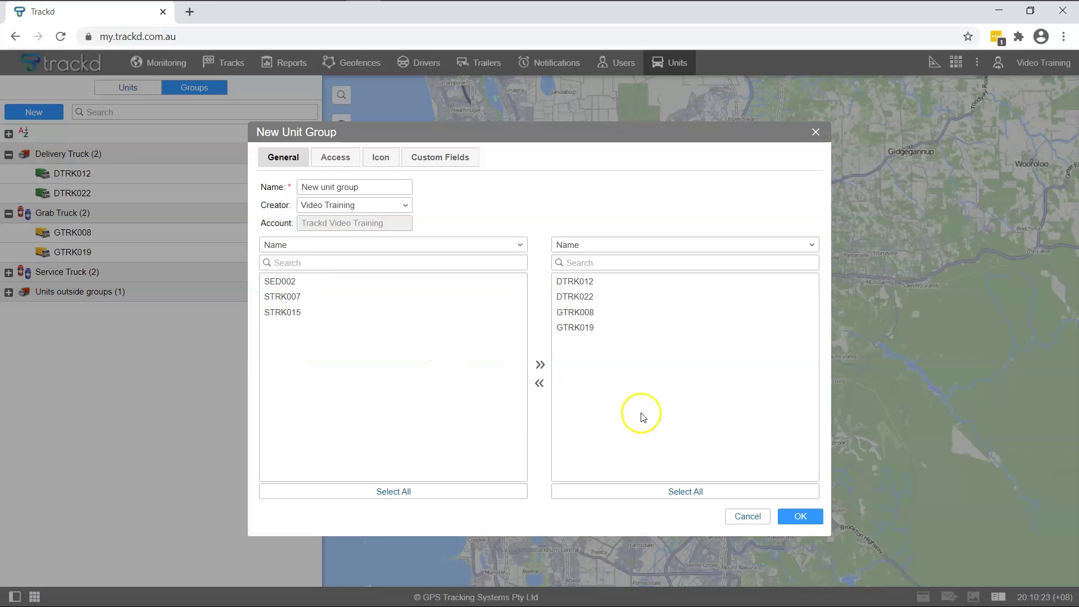
{"action": "left_click", "coordinate": [802, 517]}
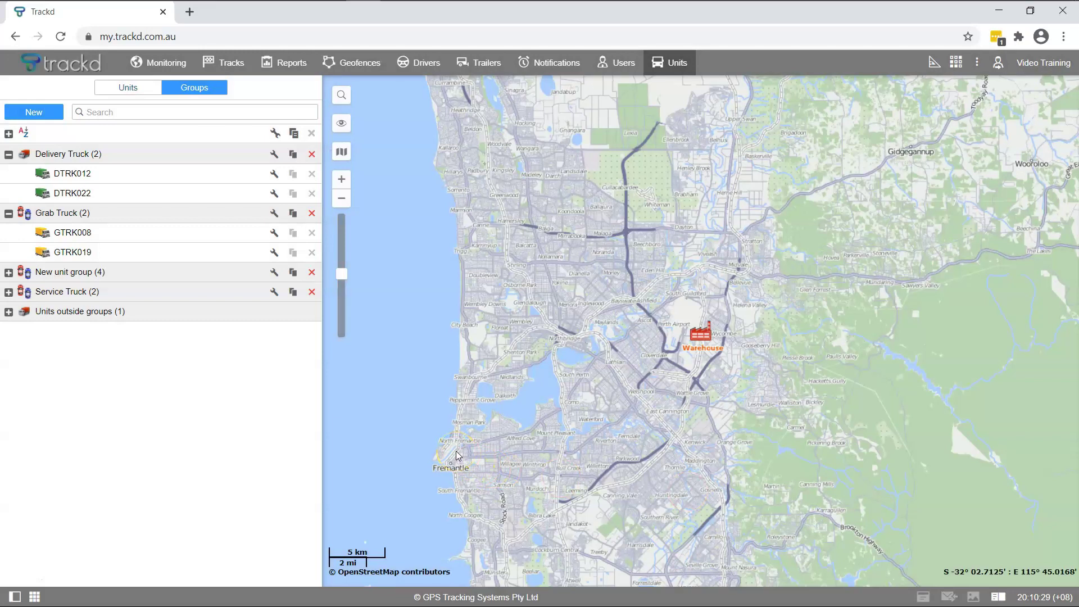
{"action": "left_click", "coordinate": [268, 514]}
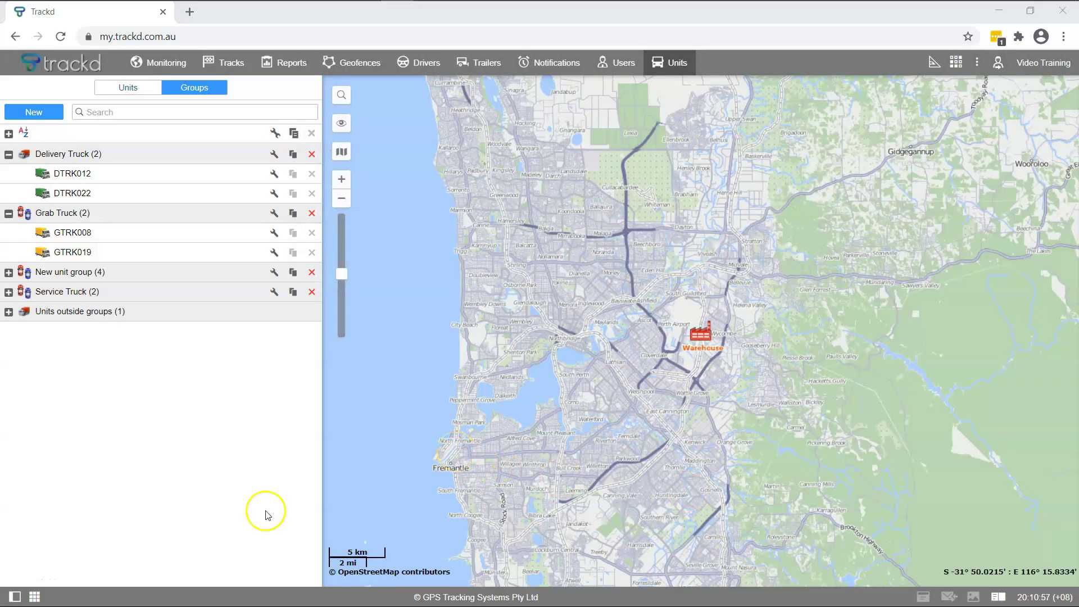